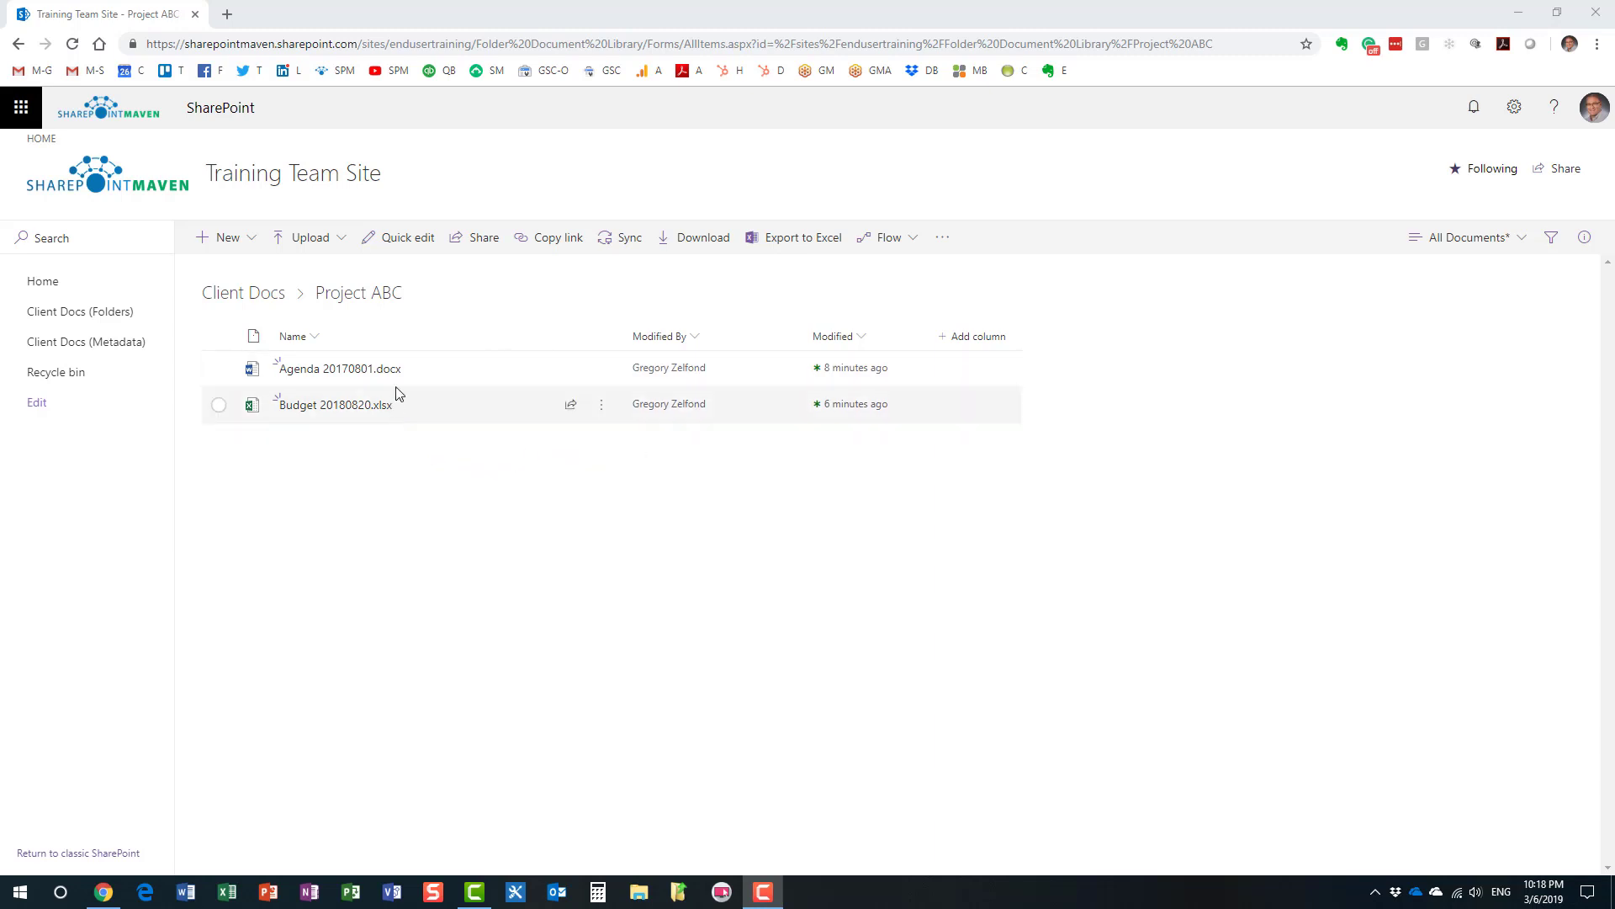
Point at Agenda 20170801.docx in the Client Docs > Project ABC folder
{"action": "mouse_move", "coordinate": [396, 372]}
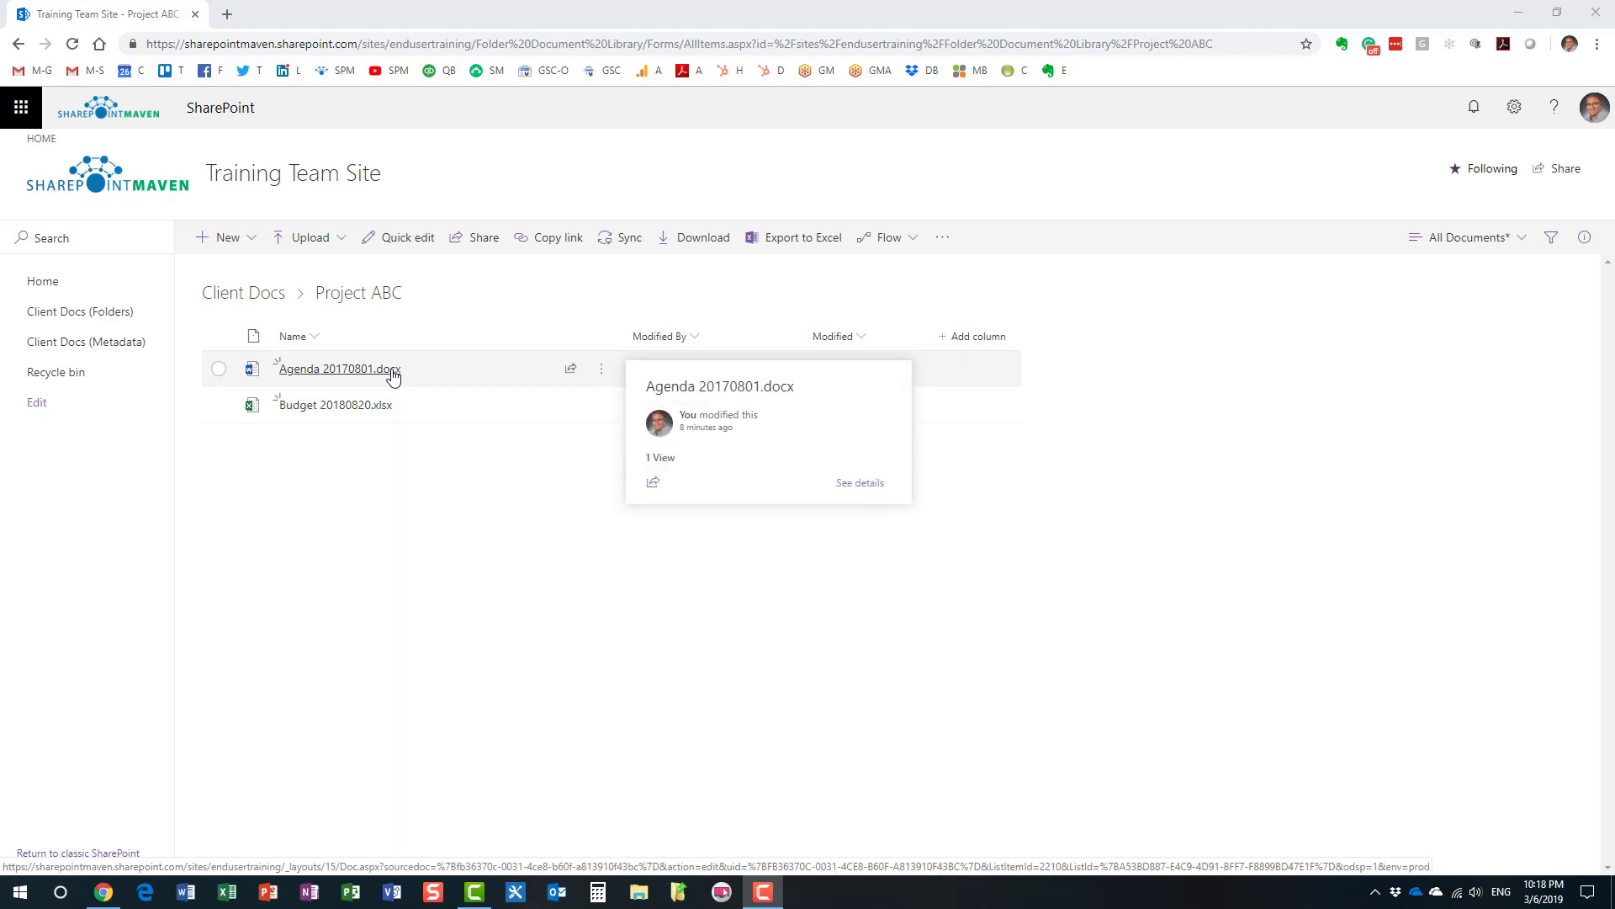
{"action": "left_click", "coordinate": [393, 376]}
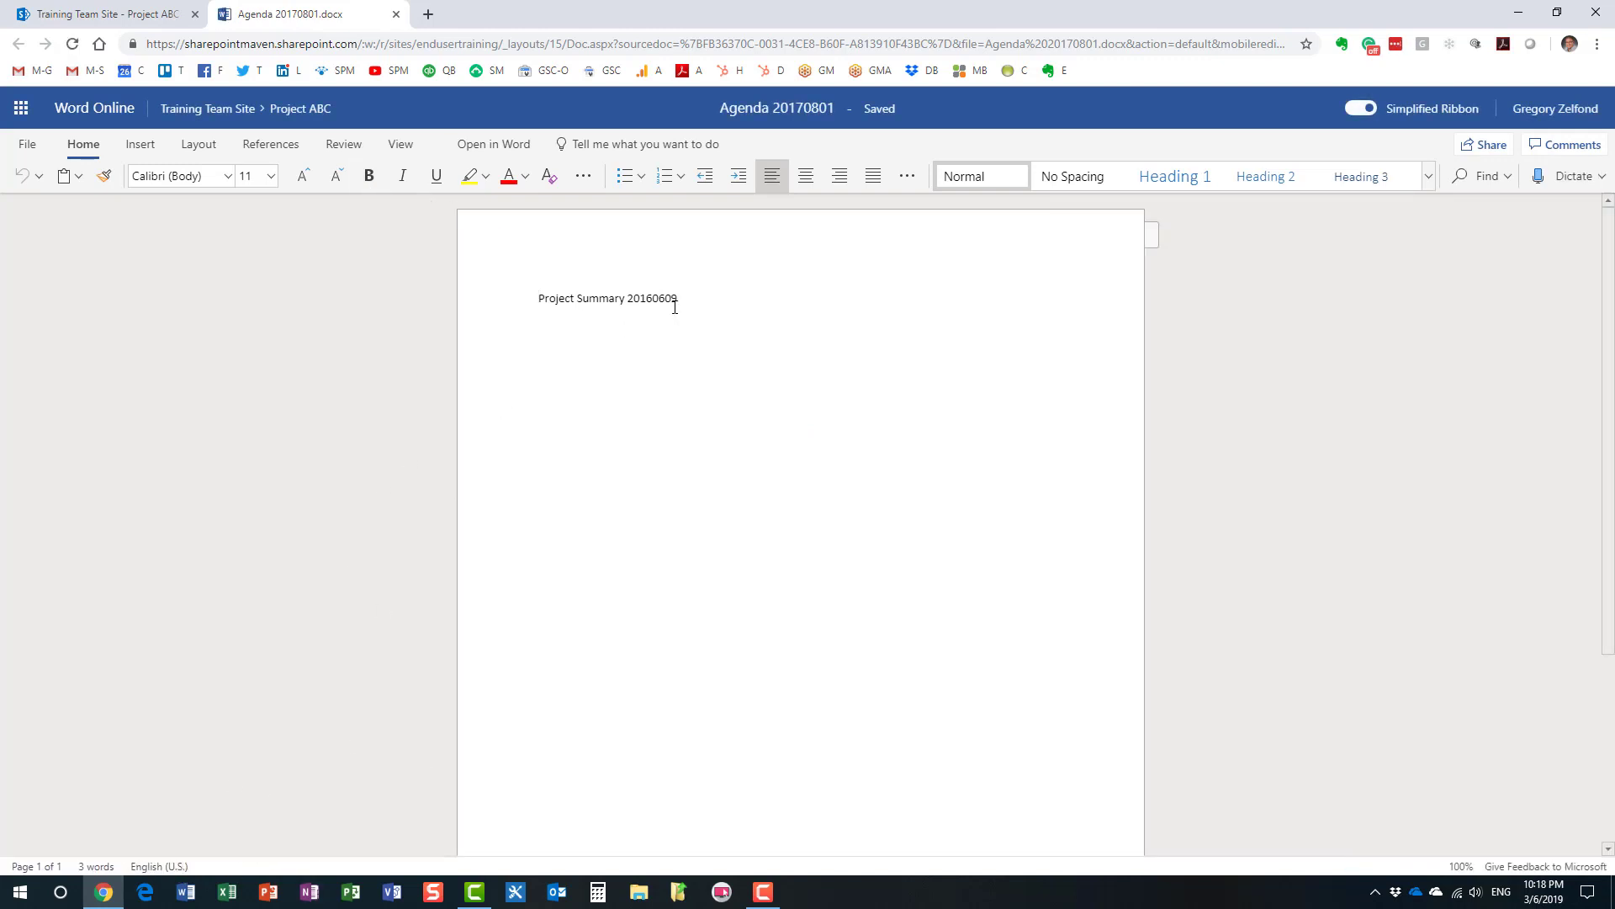
{"action": "left_click", "coordinate": [395, 15]}
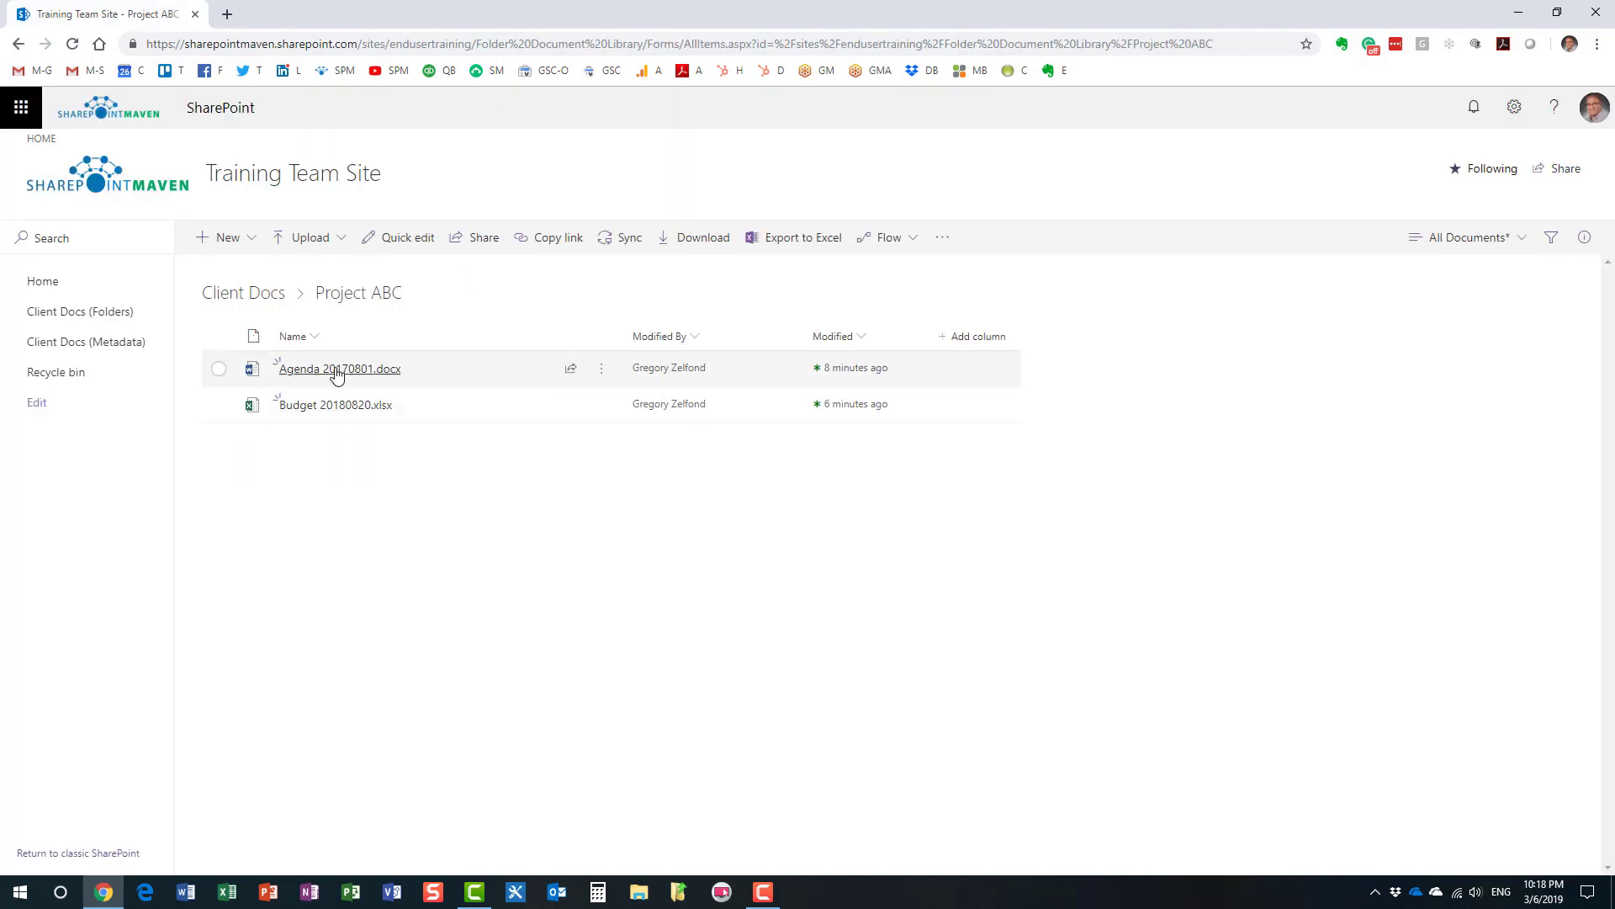
Check out Agenda 20170801.docx using More > Check out
{"action": "mouse_move", "coordinate": [343, 377]}
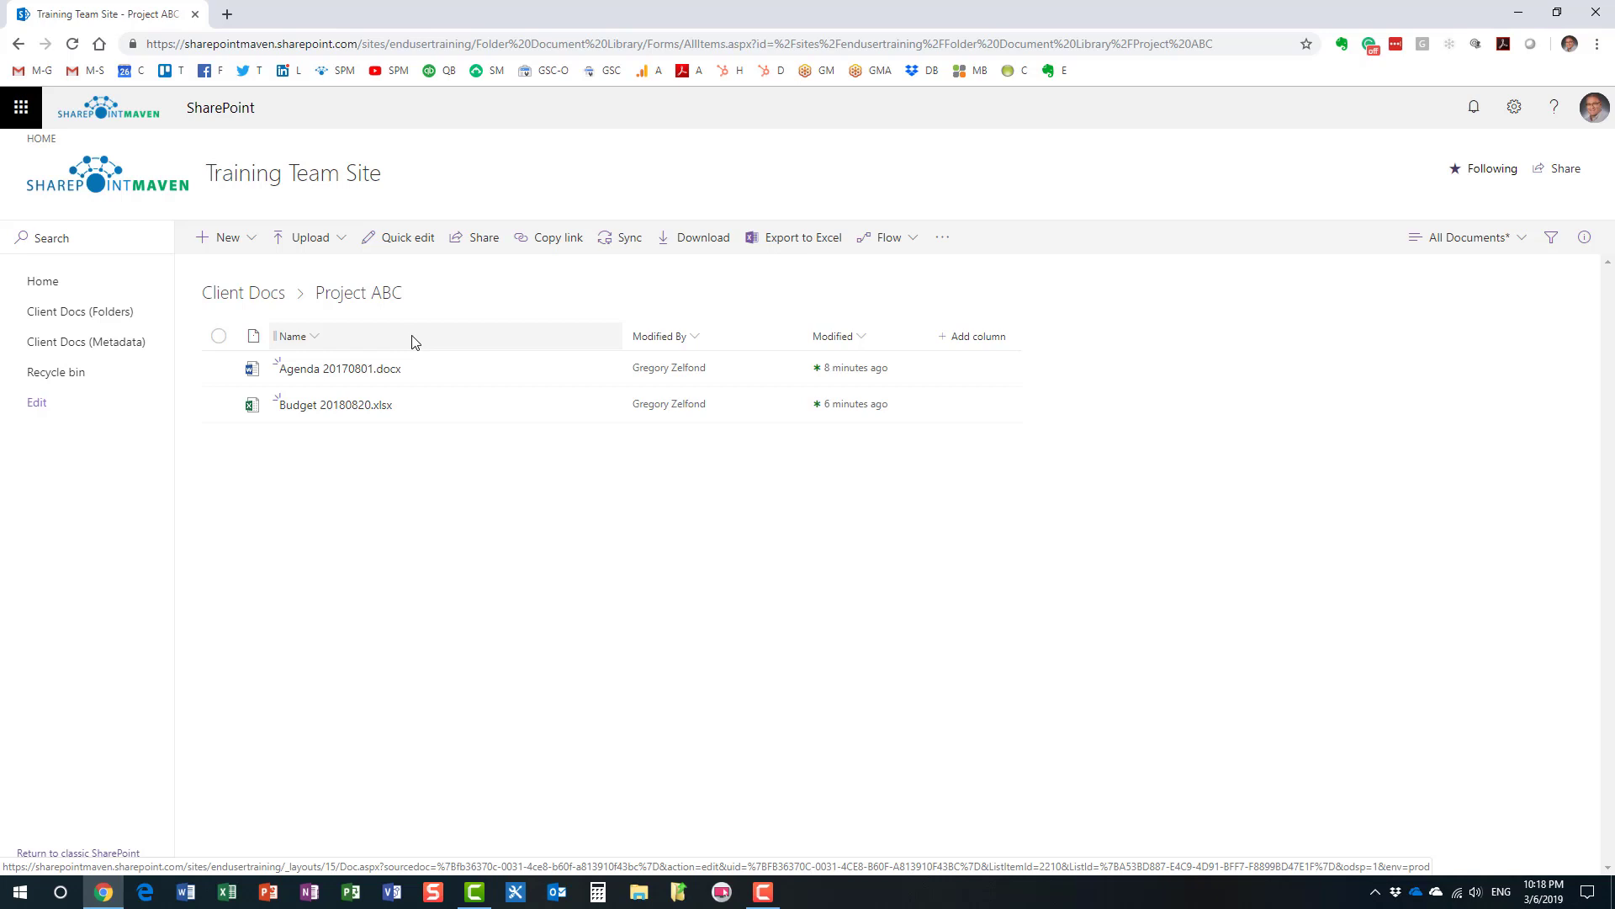
{"action": "right_click", "coordinate": [381, 373]}
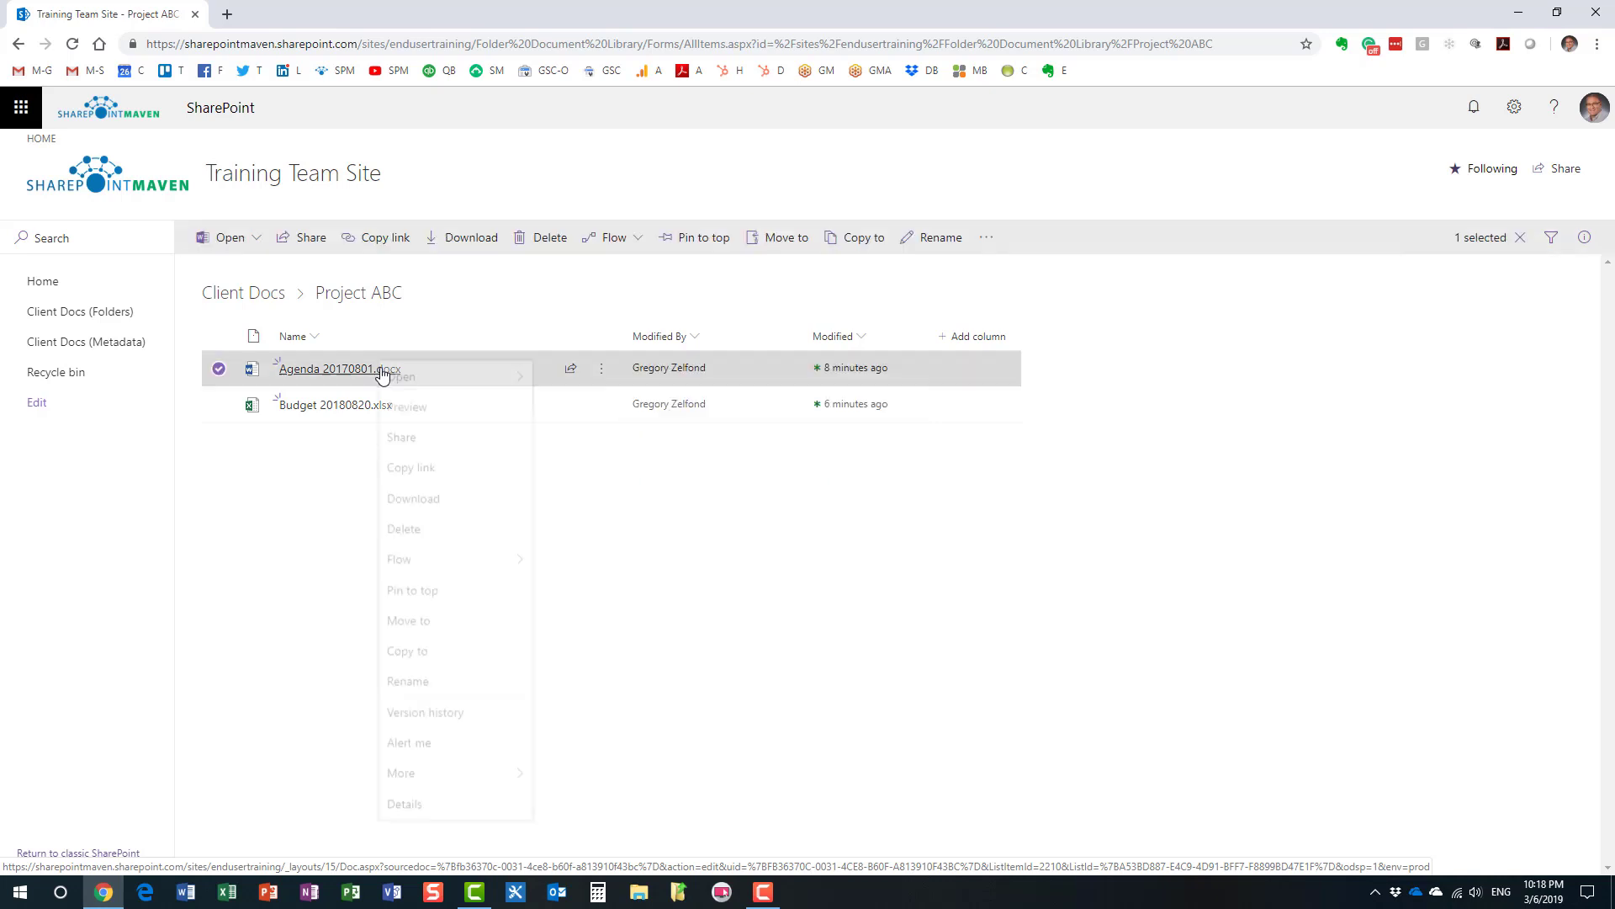
{"action": "mouse_move", "coordinate": [349, 379]}
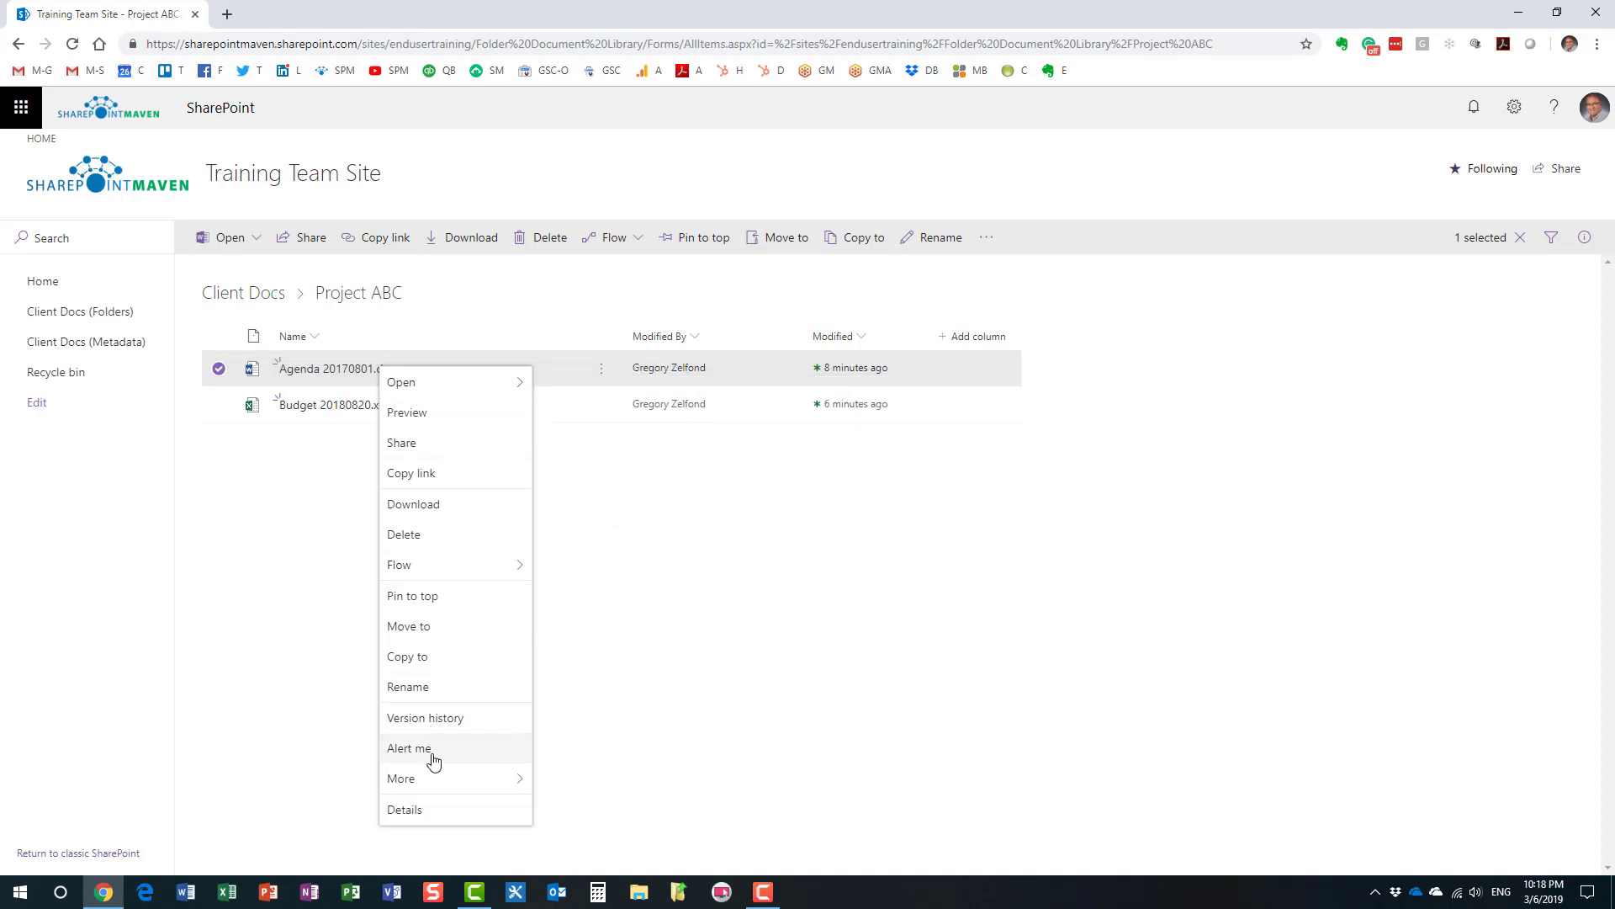
{"action": "mouse_move", "coordinate": [458, 786]}
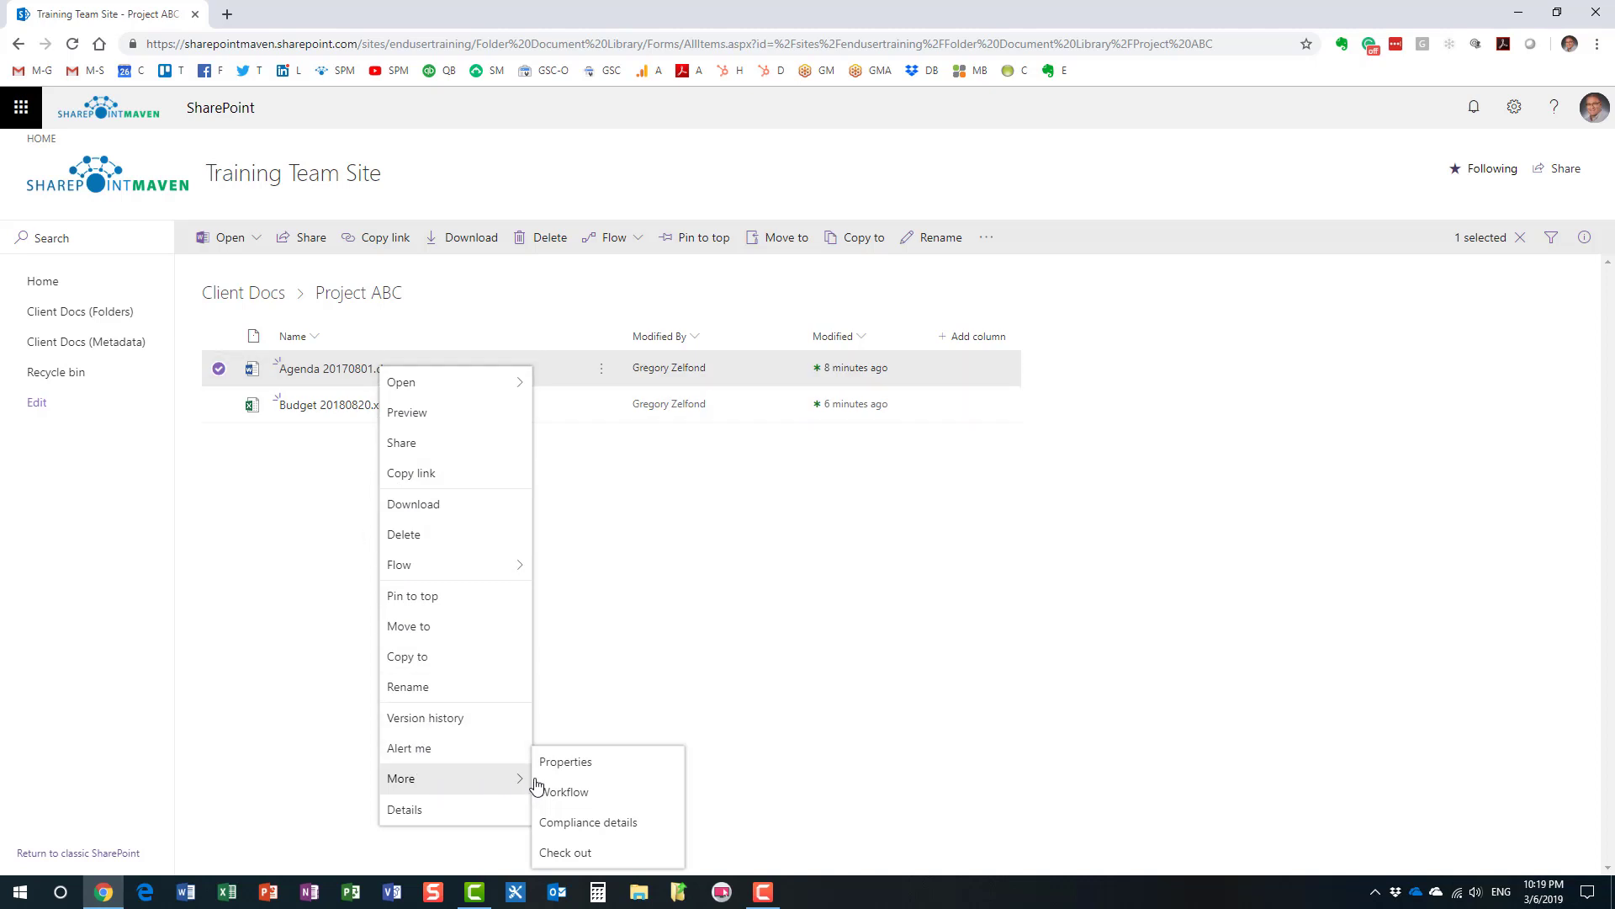
{"action": "left_click", "coordinate": [613, 856]}
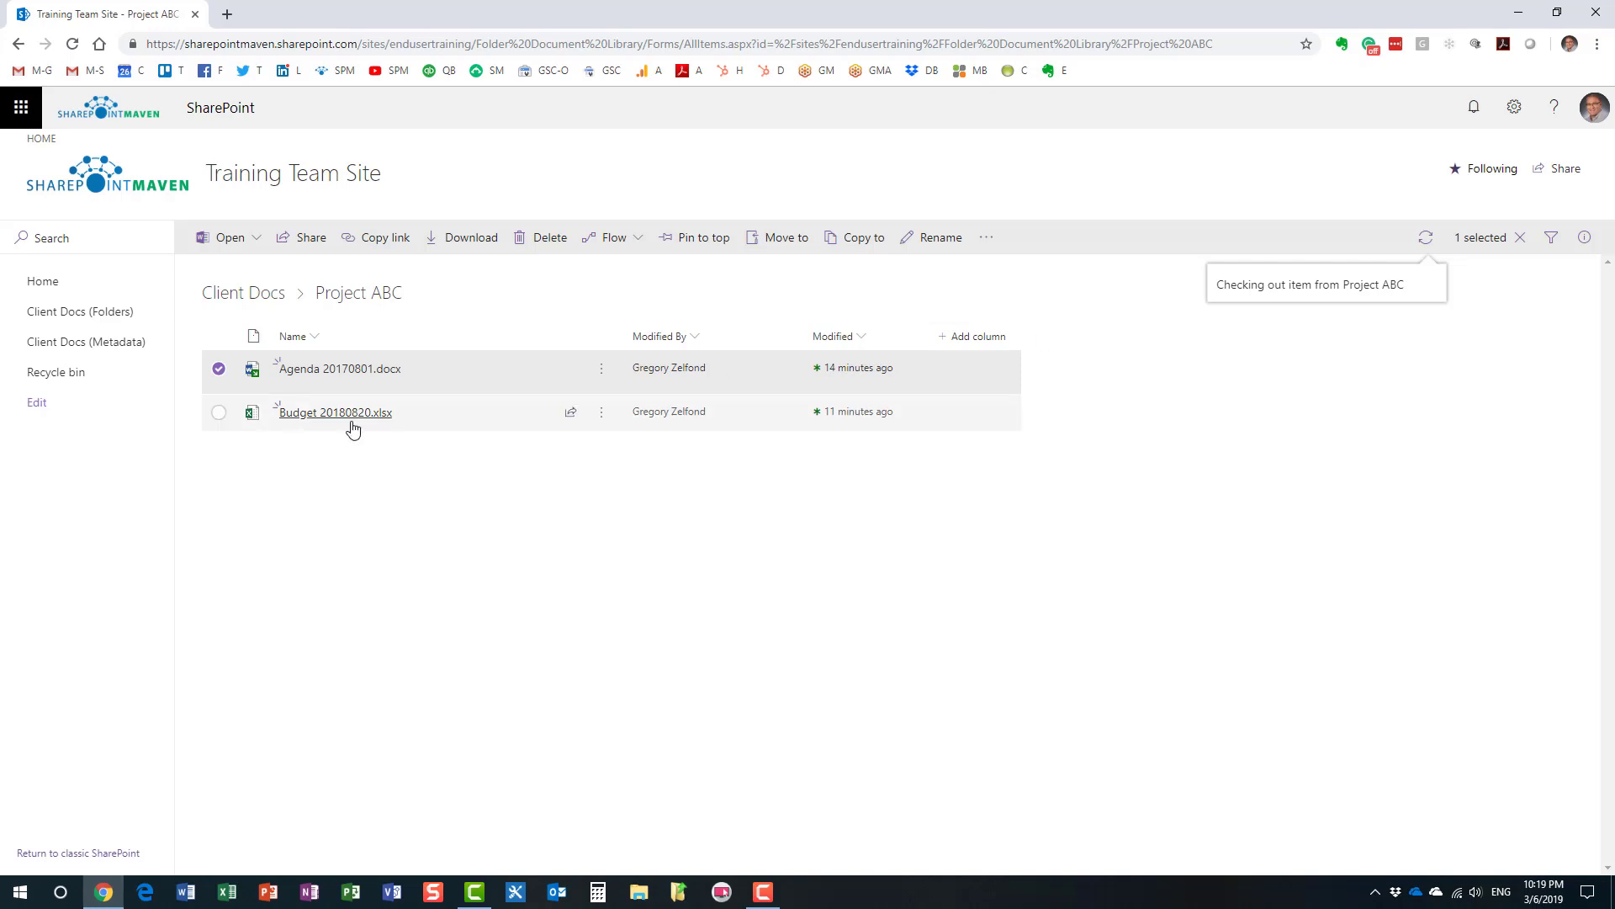
{"action": "mouse_move", "coordinate": [260, 384]}
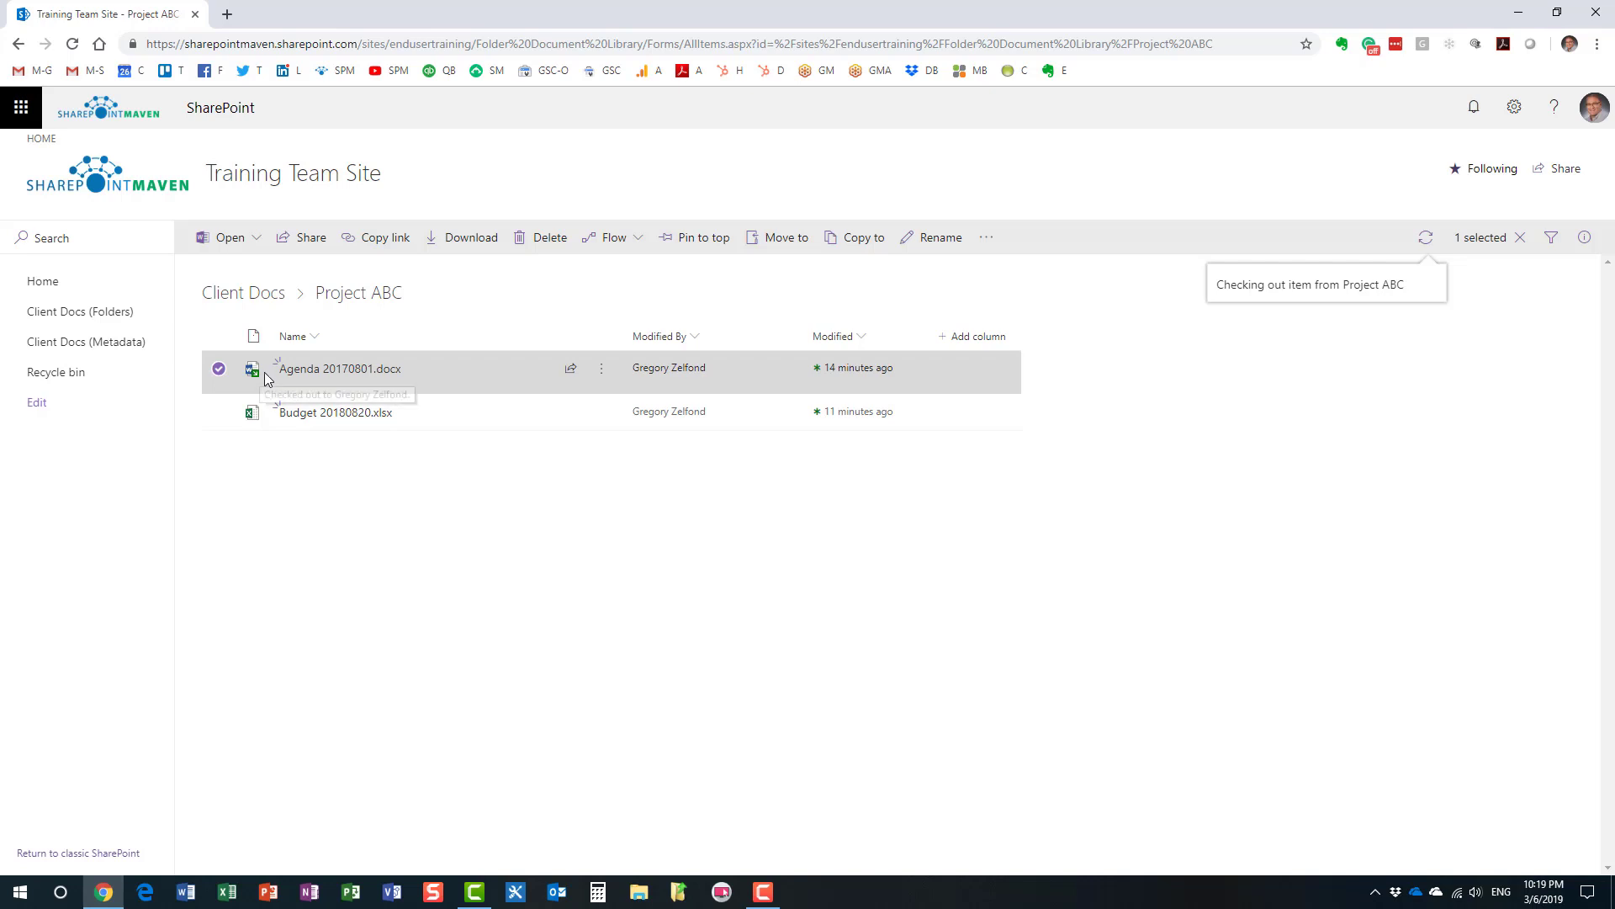
{"action": "mouse_move", "coordinate": [260, 383]}
{"action": "mouse_move", "coordinate": [334, 376]}
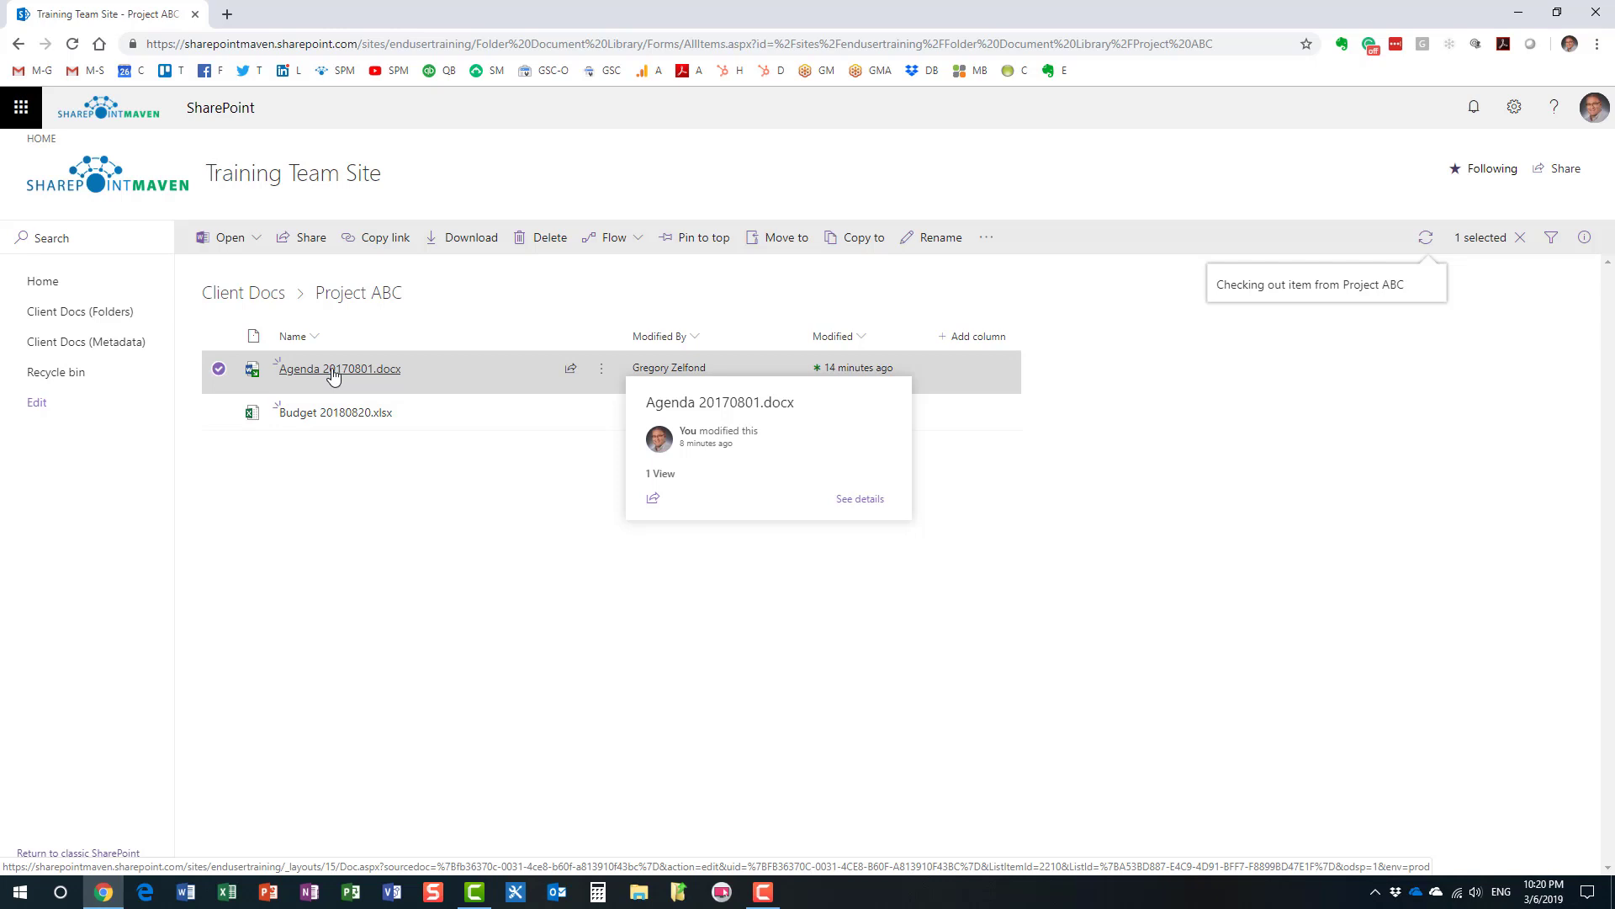
Open Agenda 20170801.docx in desktop Word, allowing the browser to launch it
{"action": "right_click", "coordinate": [332, 373]}
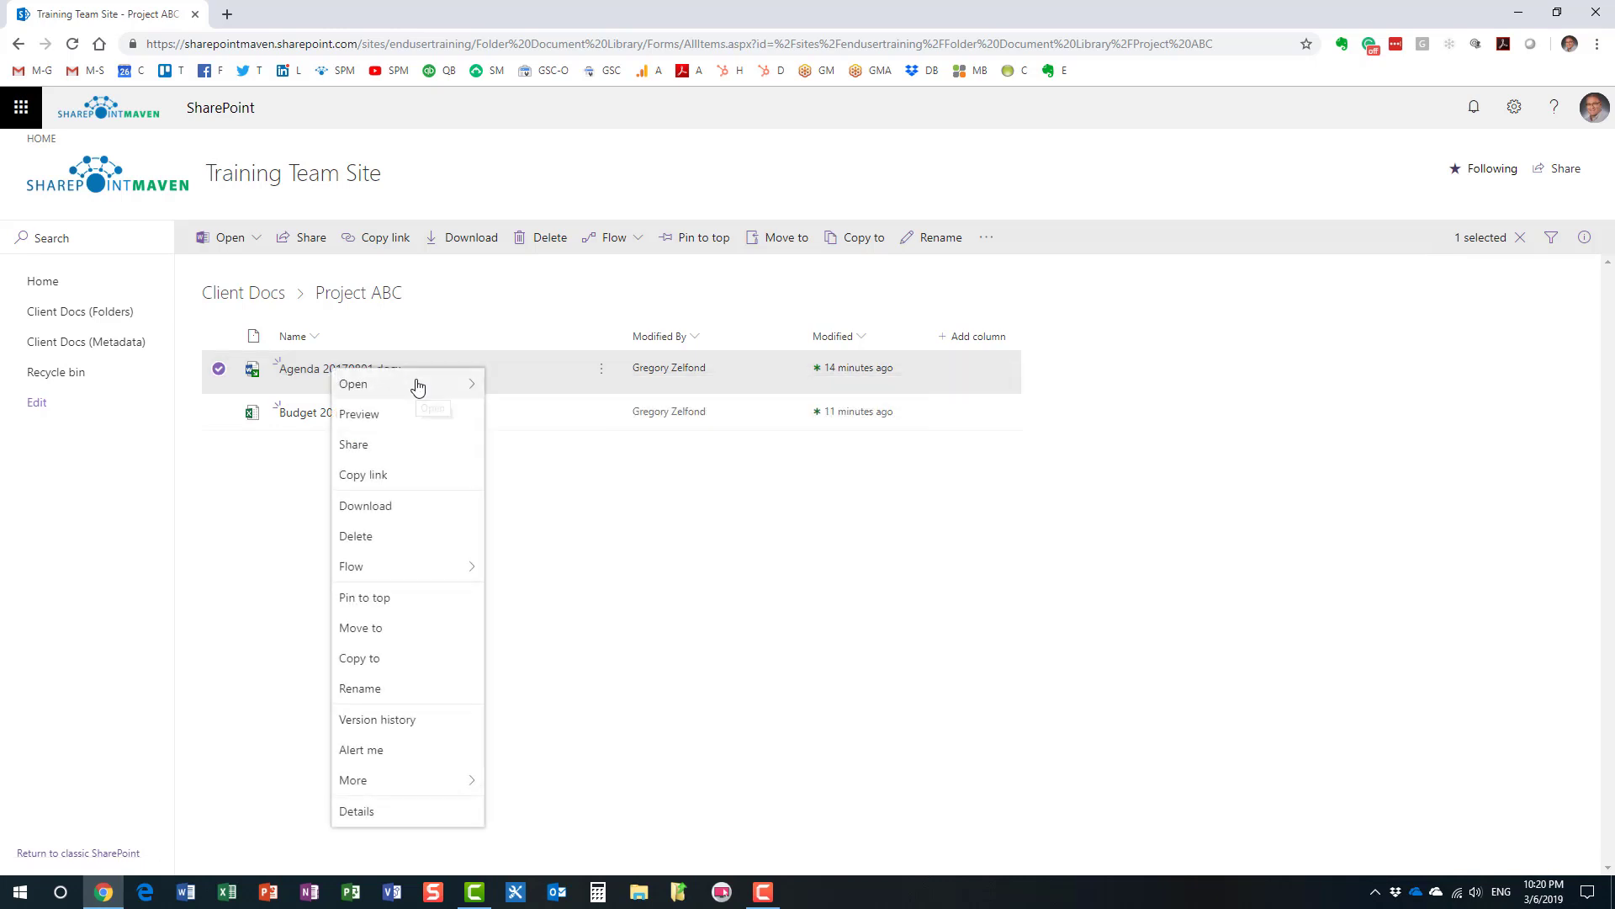
{"action": "mouse_move", "coordinate": [425, 396]}
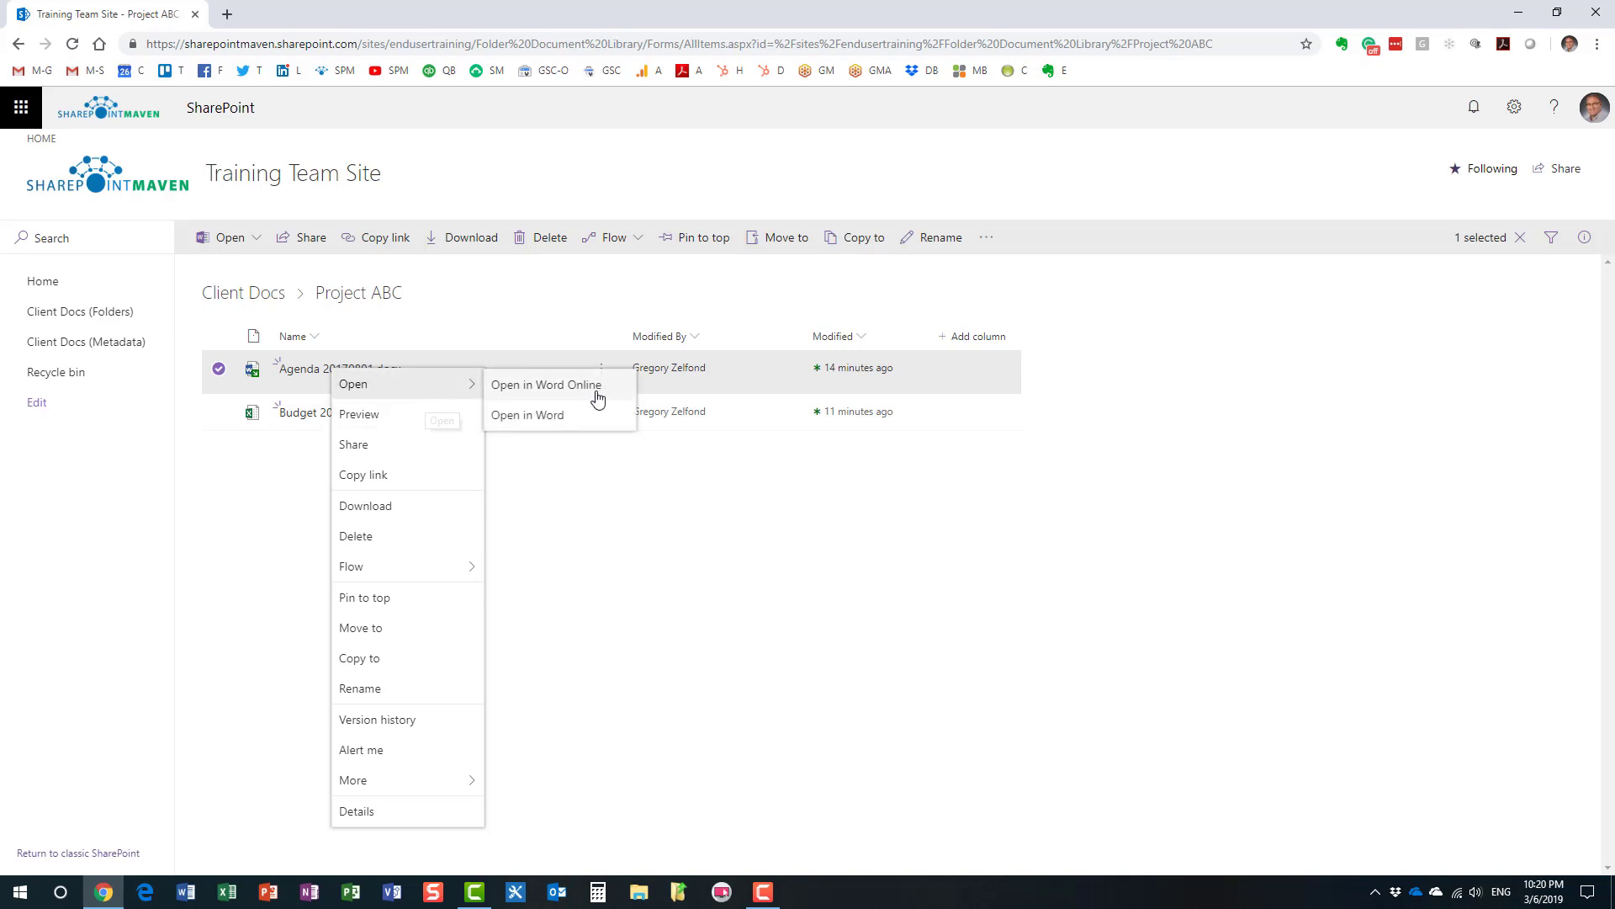
{"action": "left_click", "coordinate": [552, 419]}
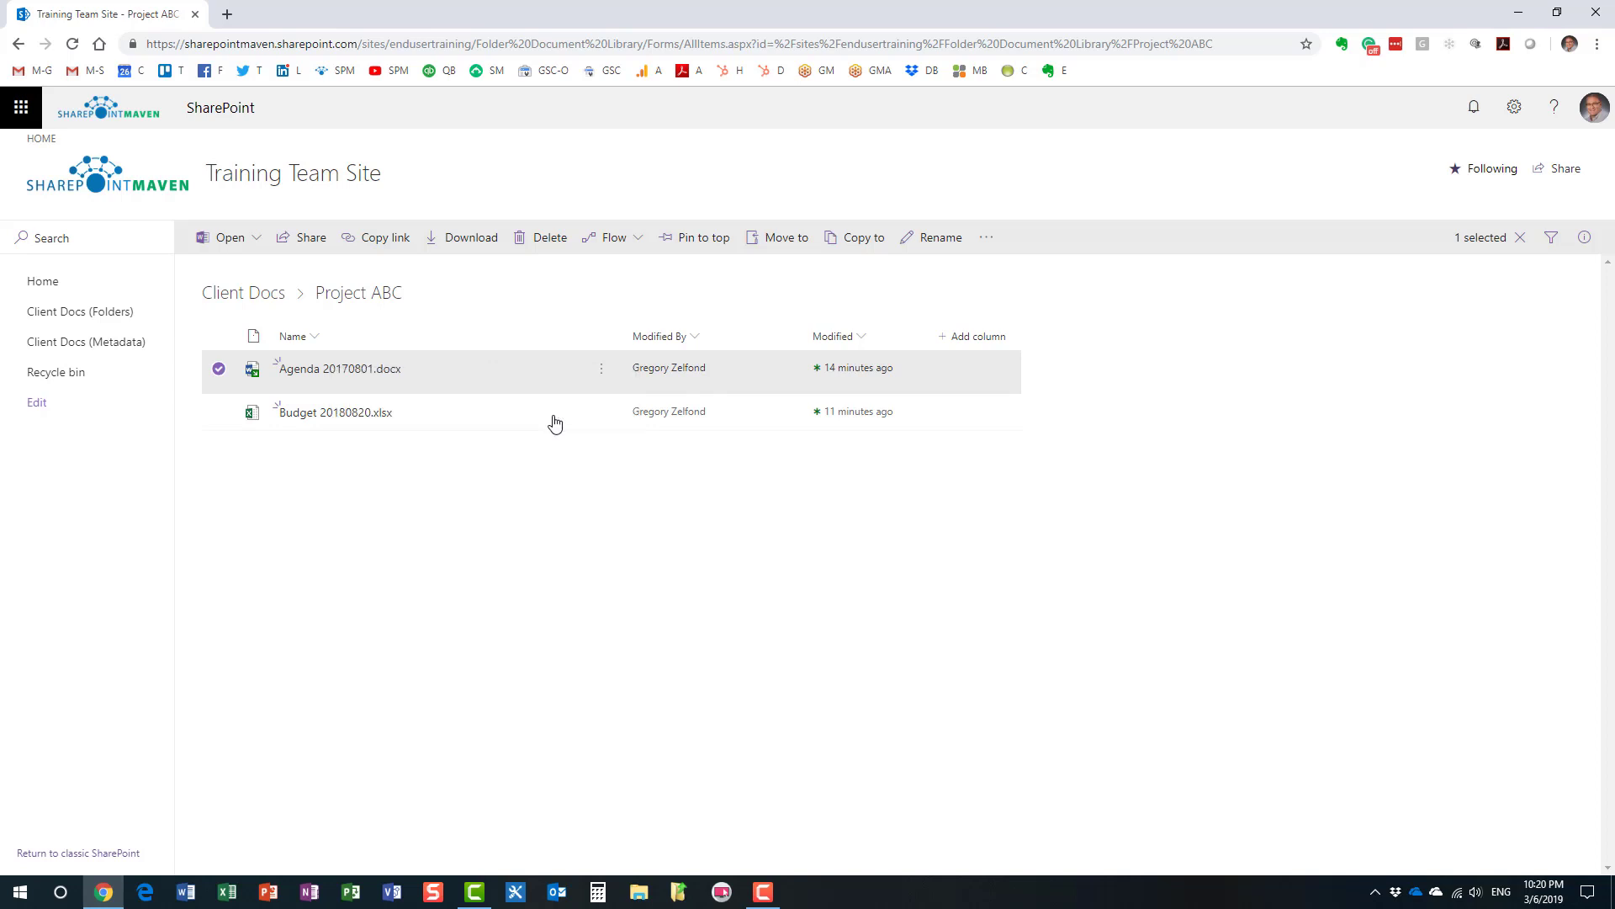
{"action": "left_click", "coordinate": [854, 145]}
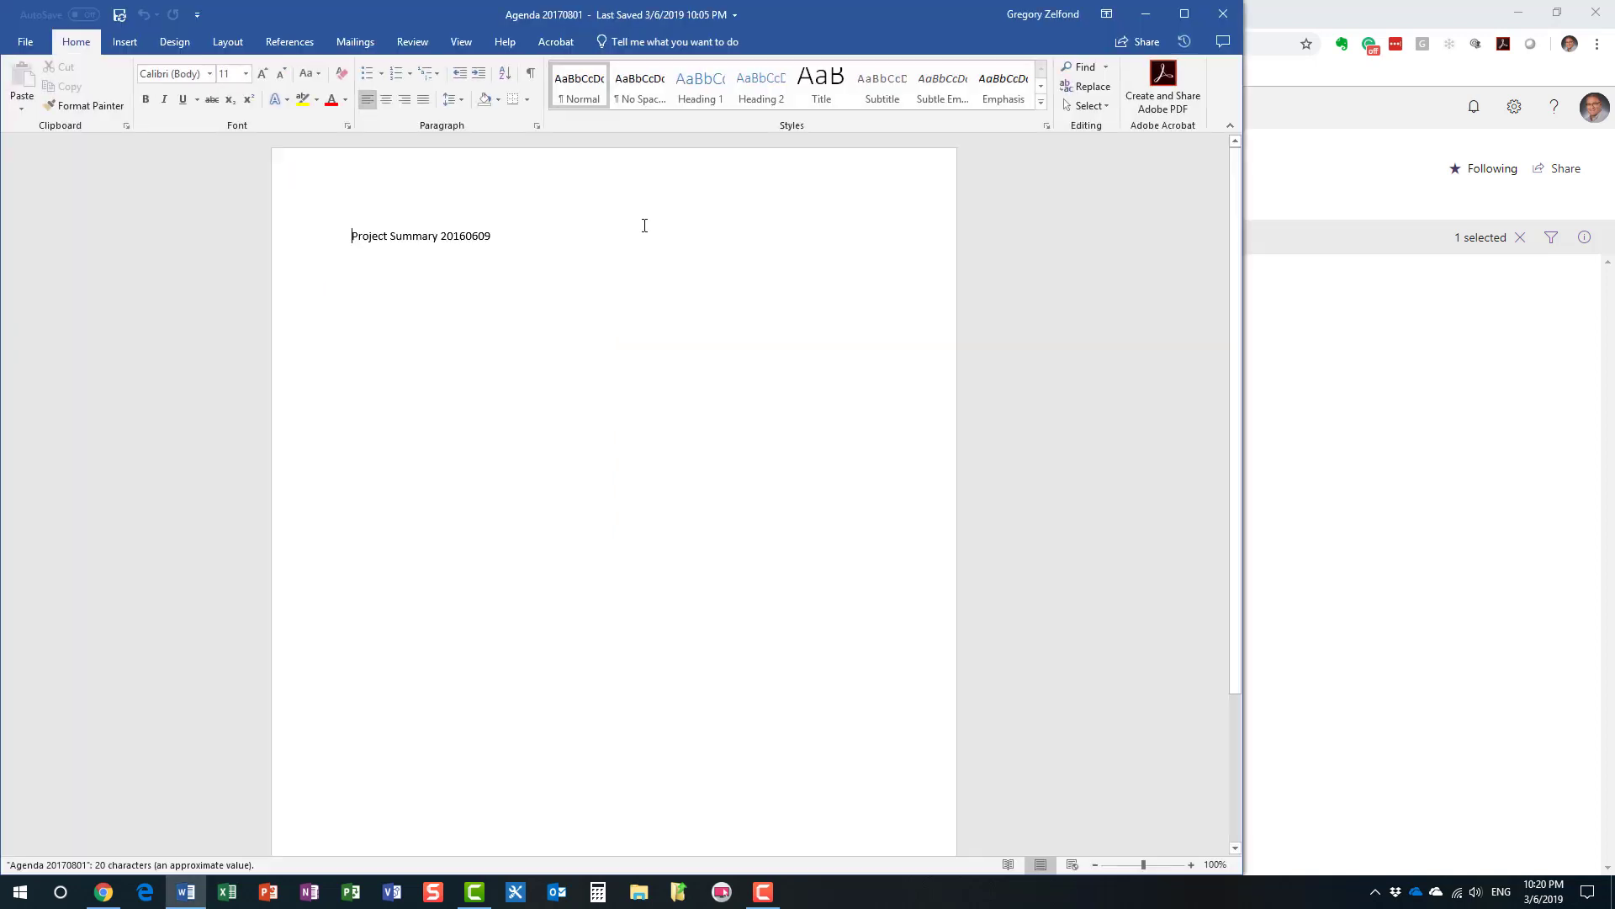
Add a 'Making changes' line below Project Summary 20160609, save it, and minimize Word
{"action": "left_click", "coordinate": [544, 235]}
{"action": "key", "text": "Return"}
{"action": "type", "text": "Making changes"}
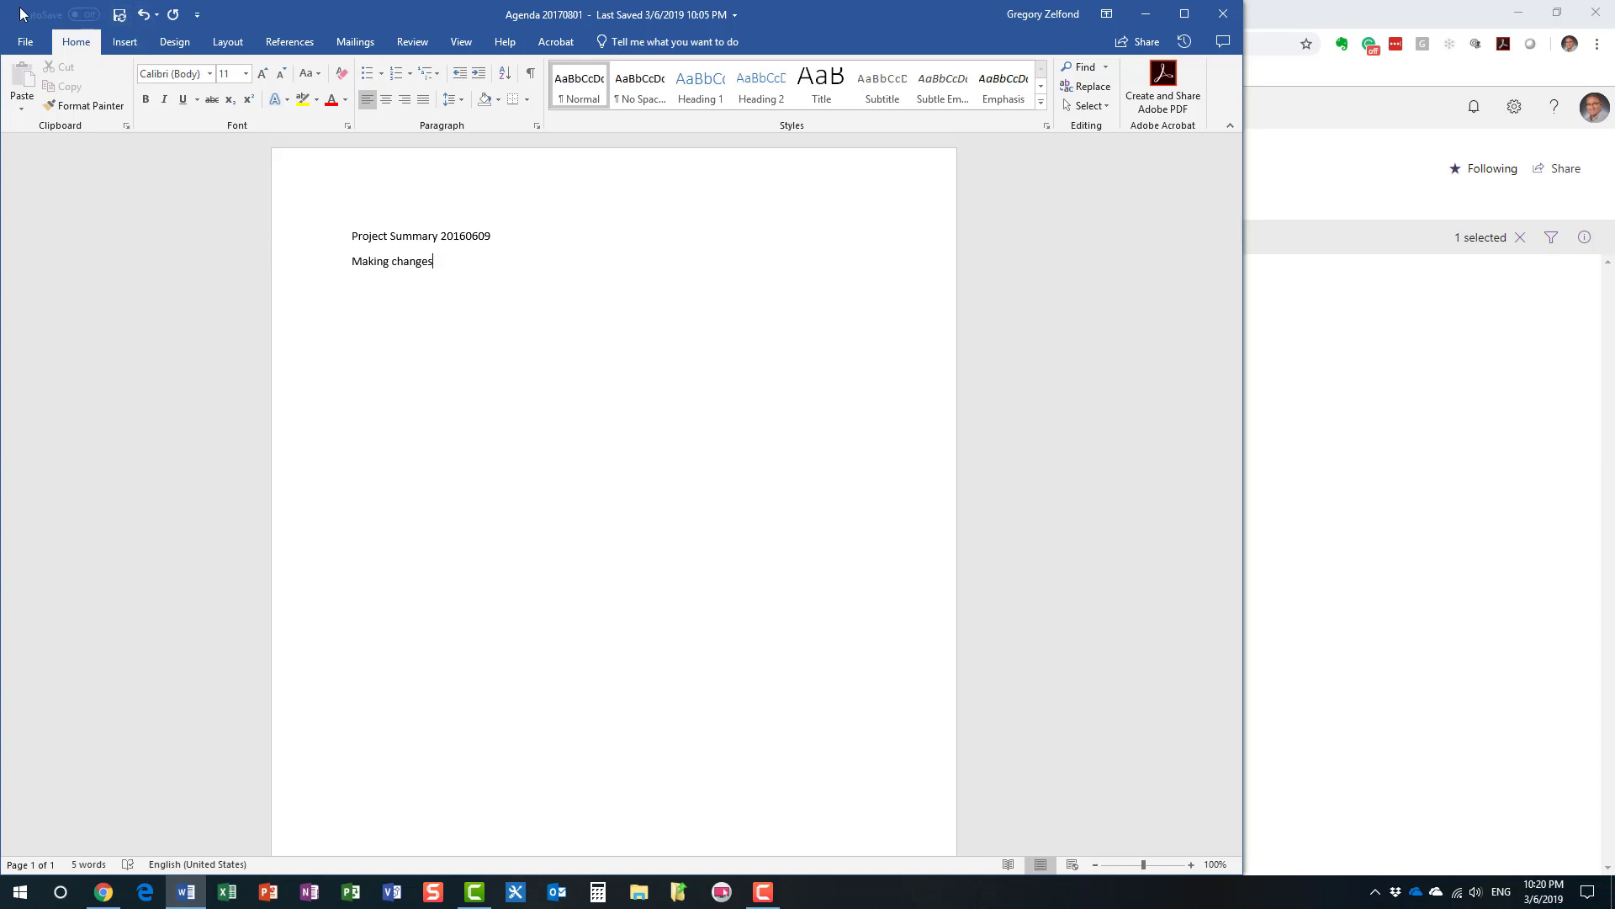
{"action": "left_click", "coordinate": [120, 16]}
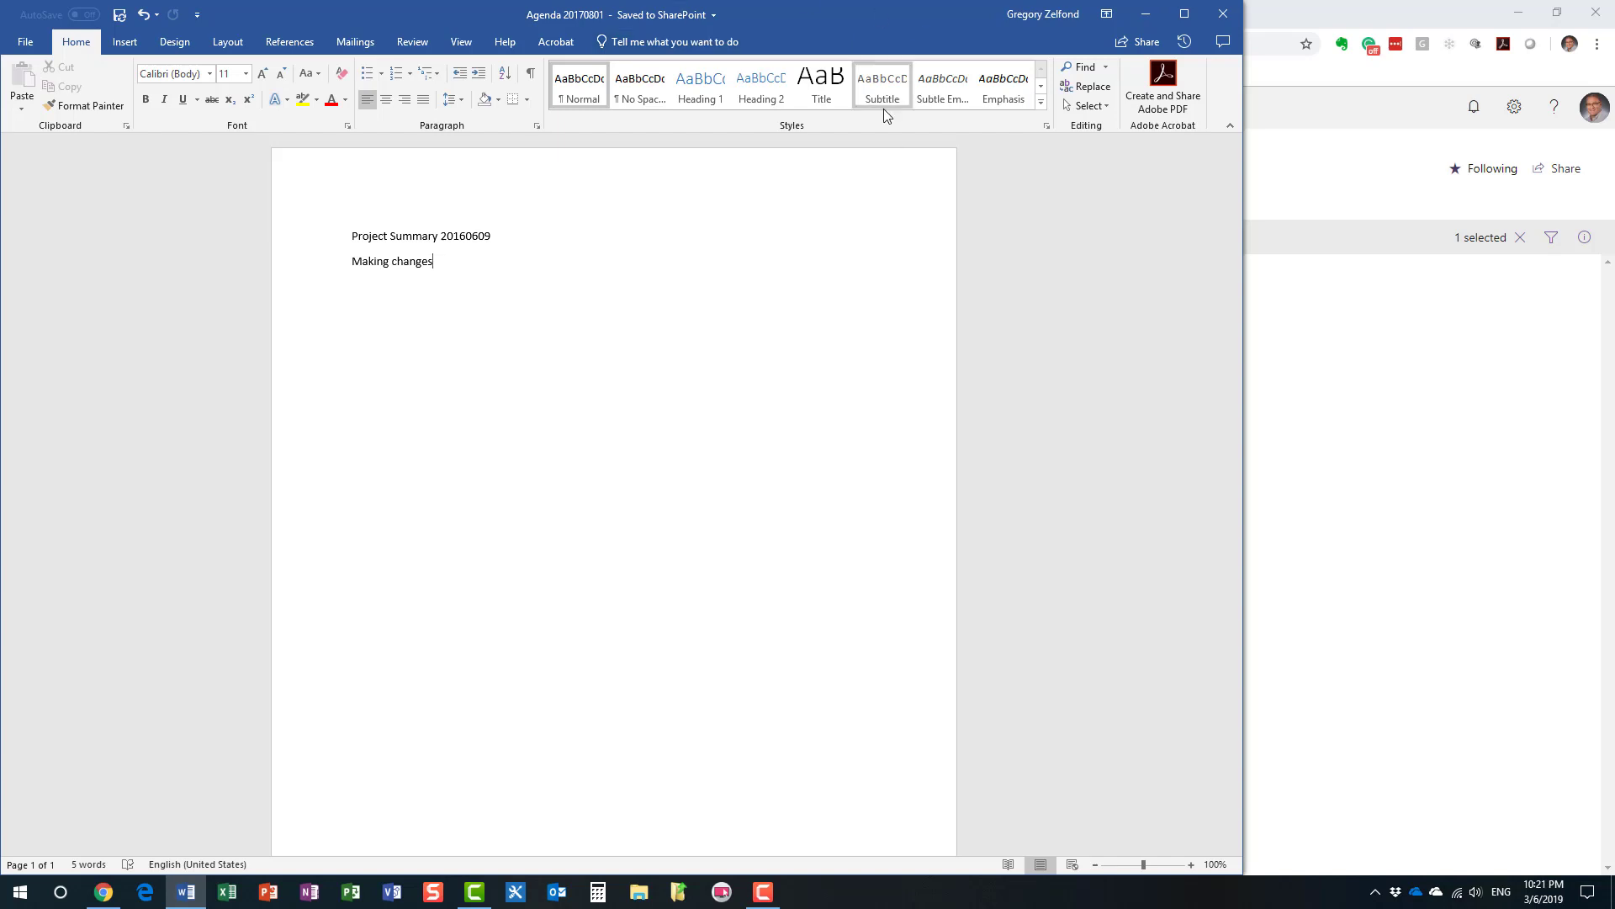
{"action": "left_click", "coordinate": [1145, 20]}
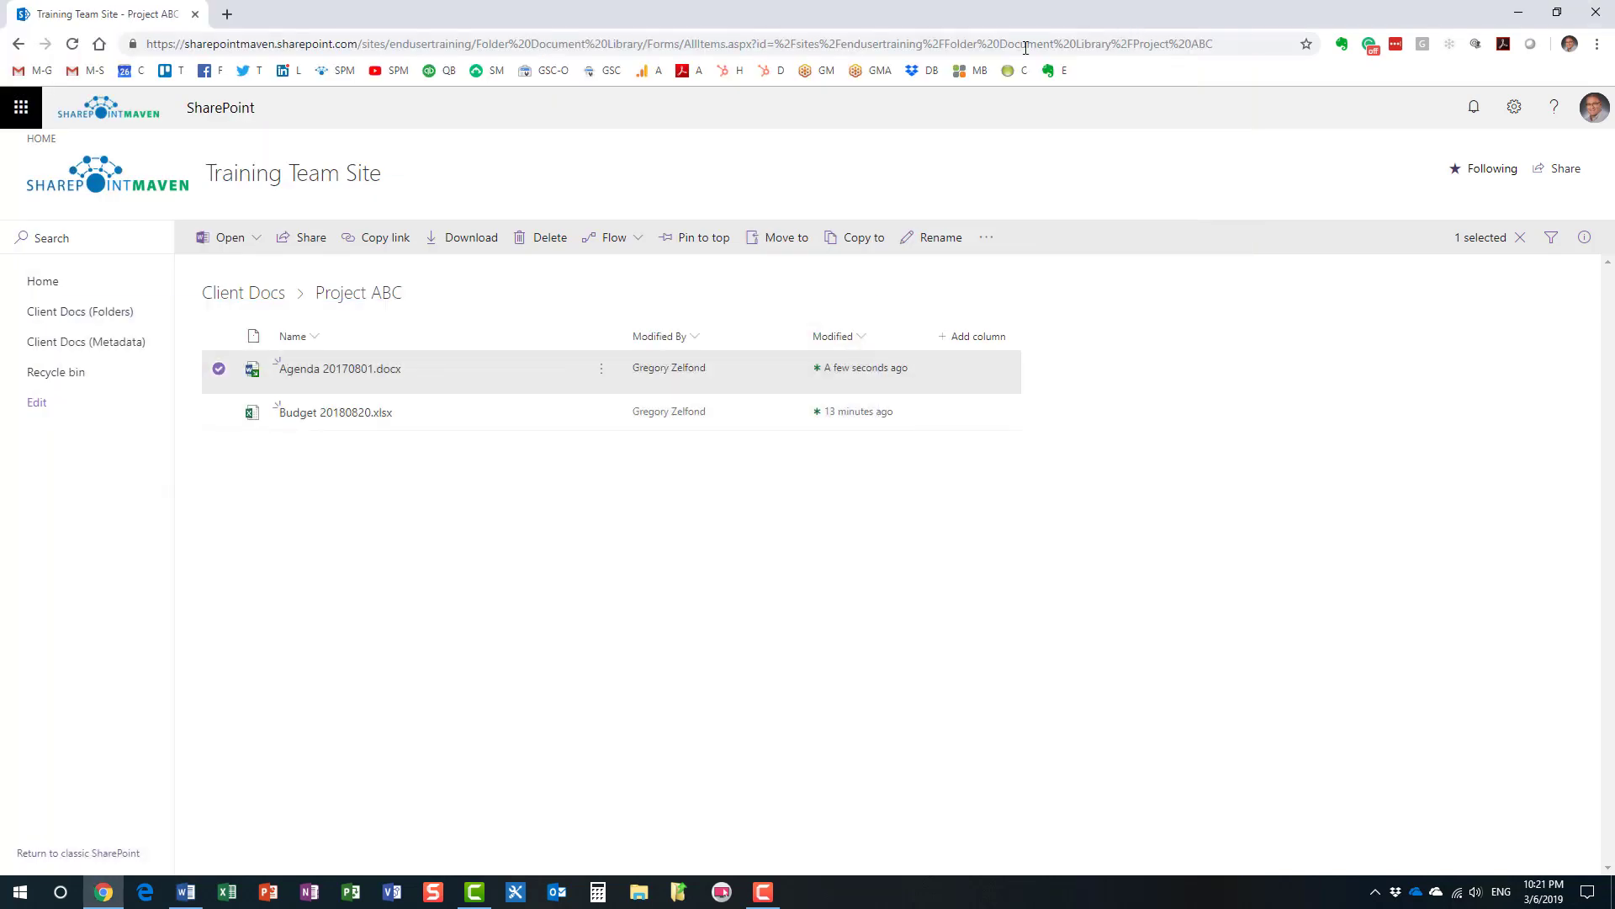
Leave Agenda 20170801.docx checked out and bring its Word document window forward
{"action": "right_click", "coordinate": [342, 369]}
{"action": "mouse_move", "coordinate": [455, 772]}
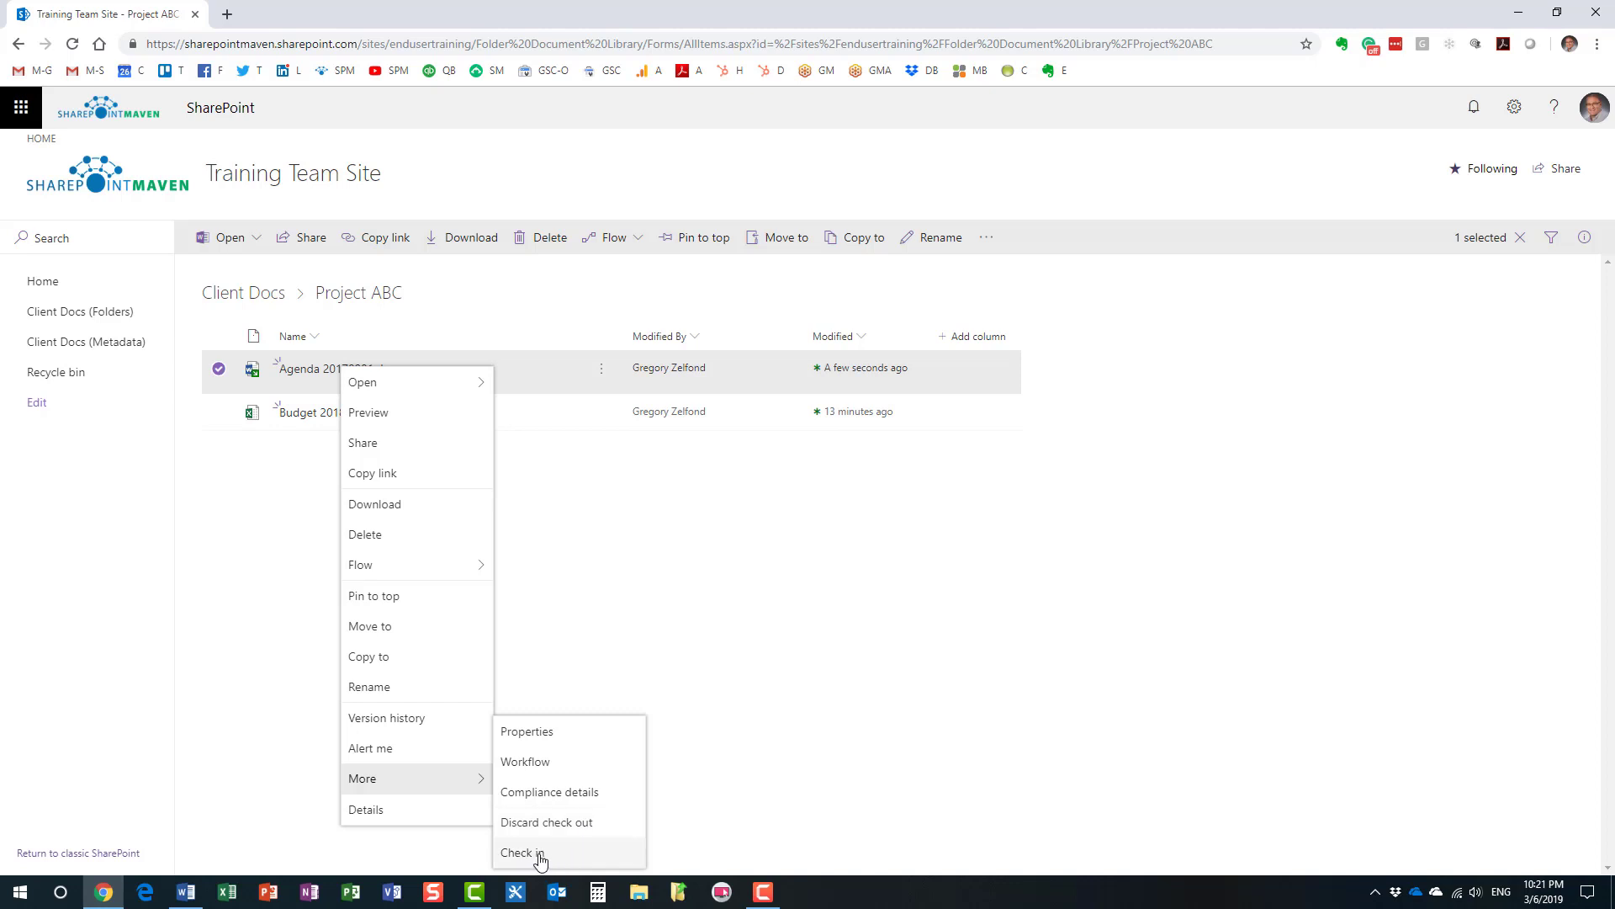
{"action": "left_click", "coordinate": [531, 172]}
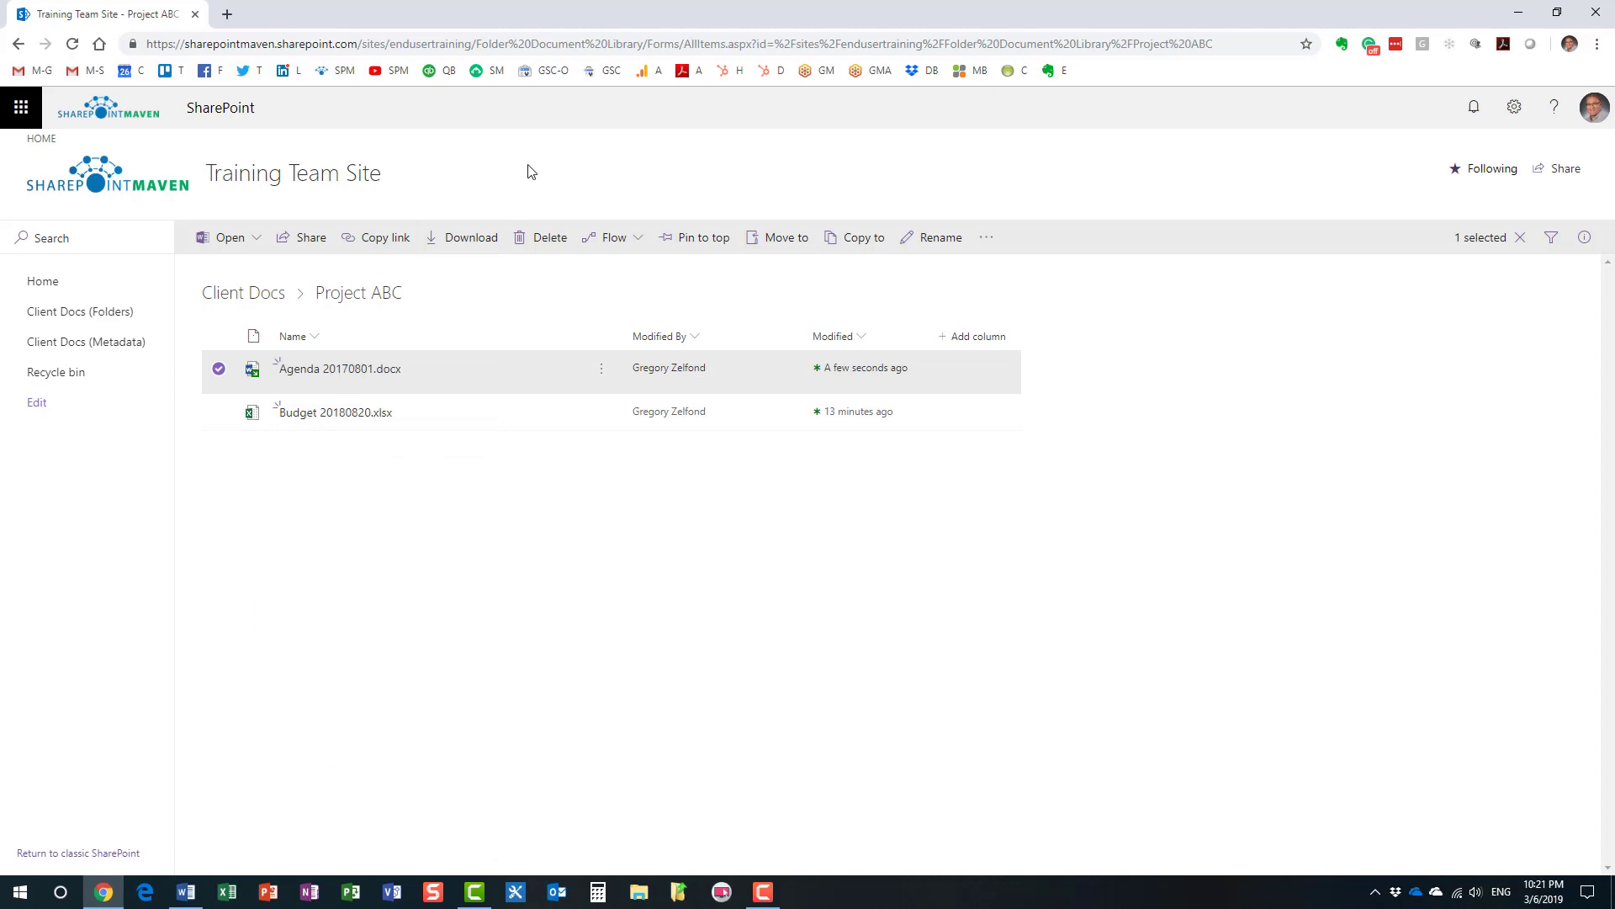
{"action": "left_click", "coordinate": [192, 898]}
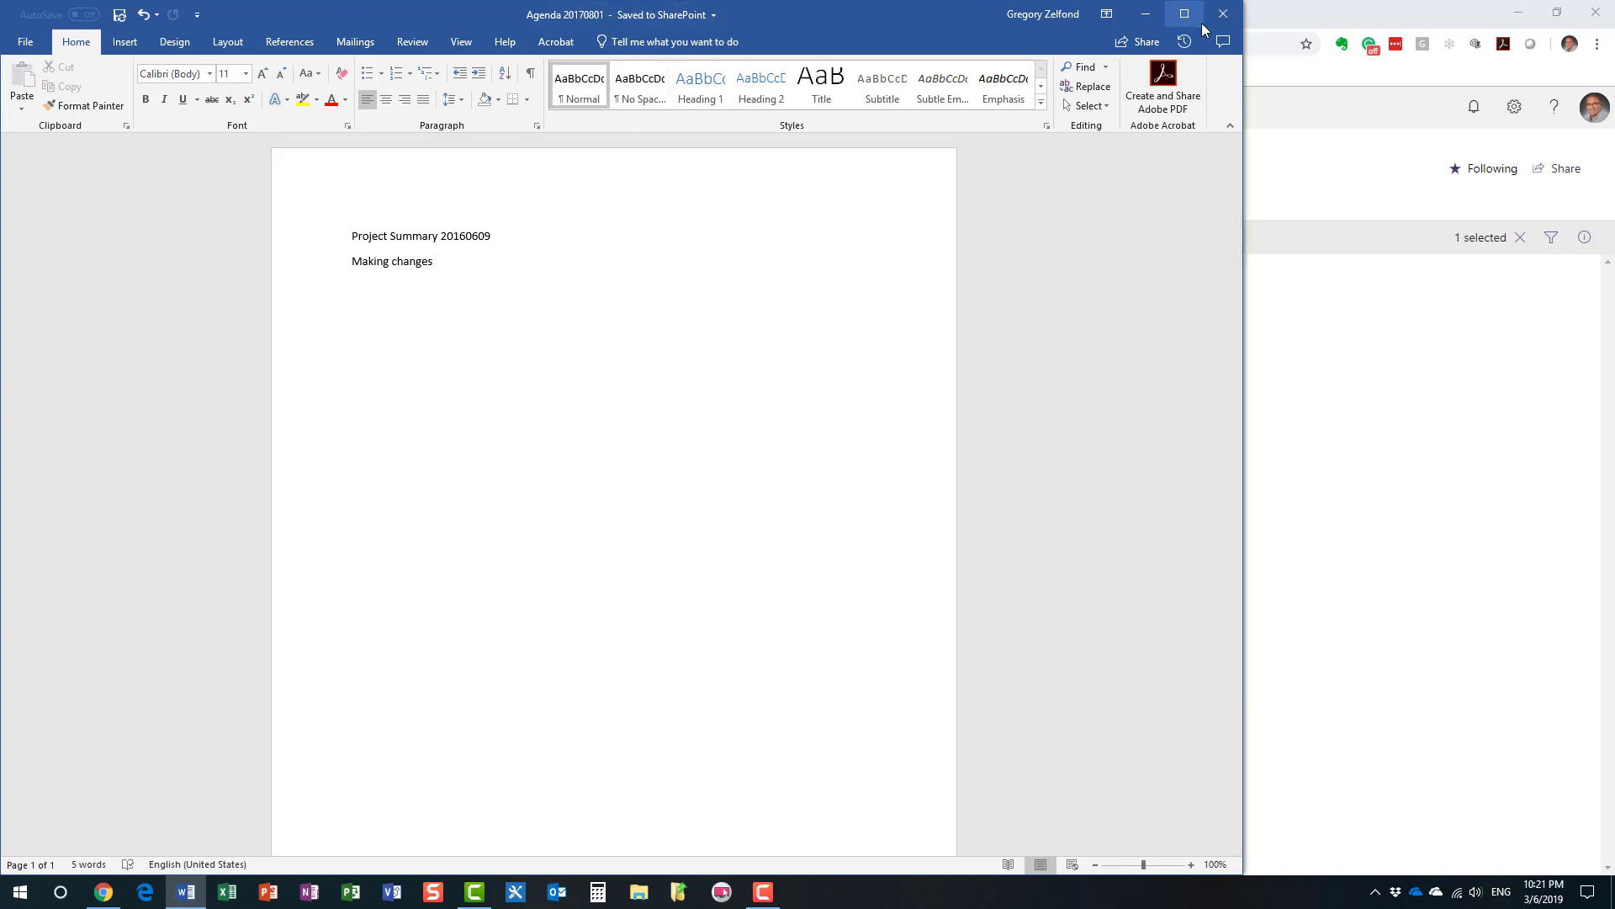
Close Word, check in with comment 'Made important changes', and close the read-only copy
{"action": "left_click", "coordinate": [1223, 20]}
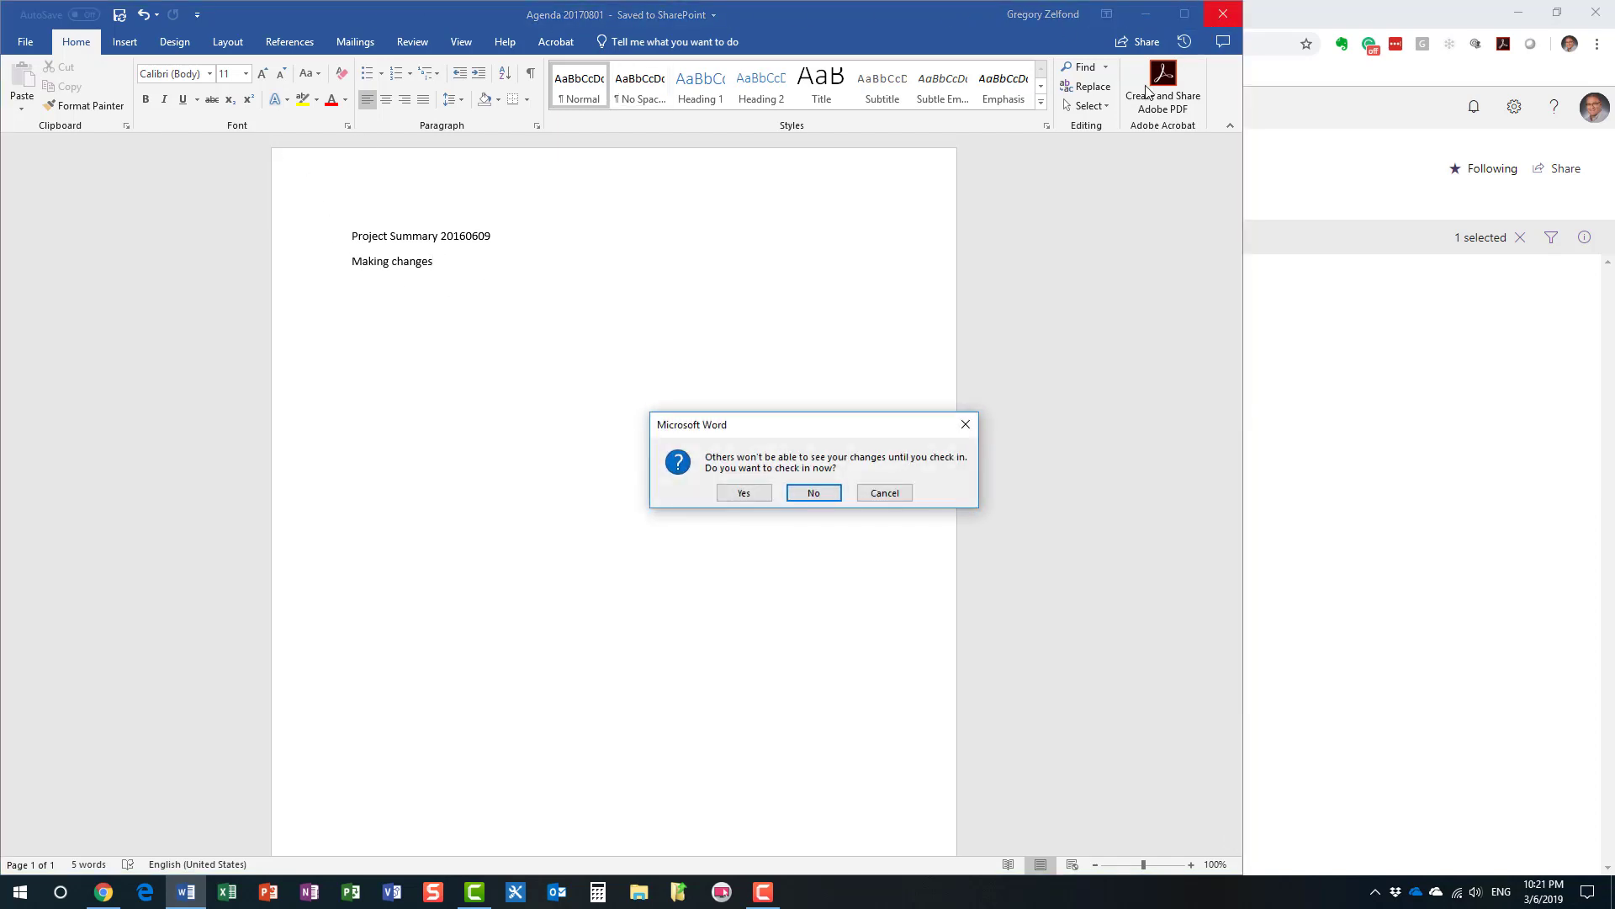
{"action": "left_click_drag", "start_coordinate": [793, 427], "coordinate": [682, 418]}
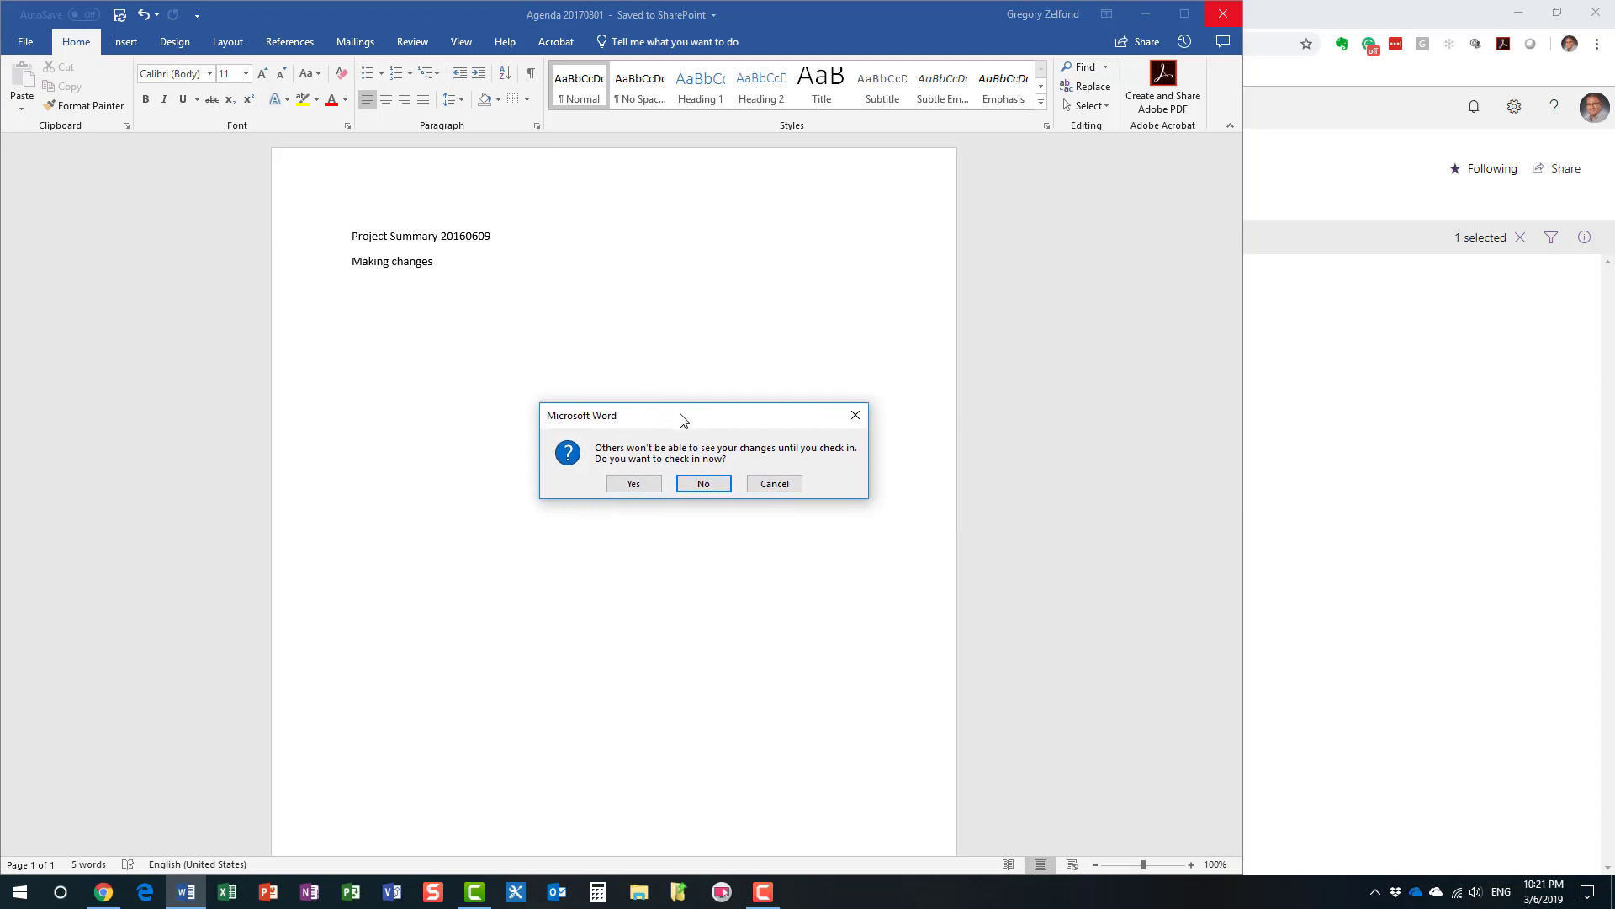
{"action": "left_click", "coordinate": [637, 485]}
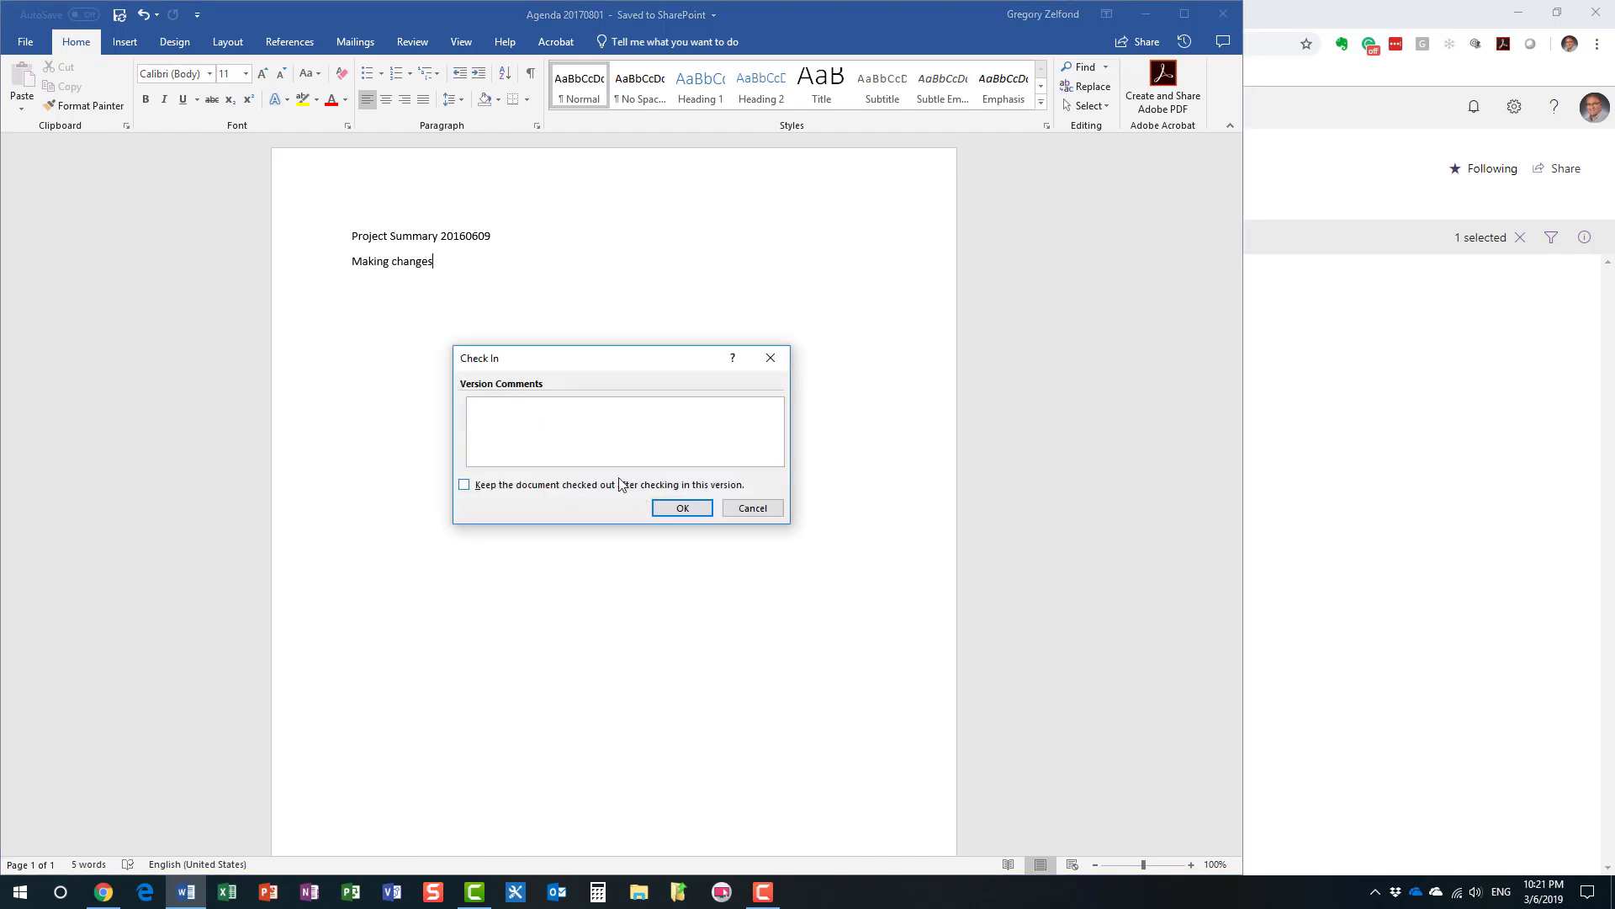
{"action": "type", "text": "Made important changes"}
{"action": "left_click", "coordinate": [683, 507]}
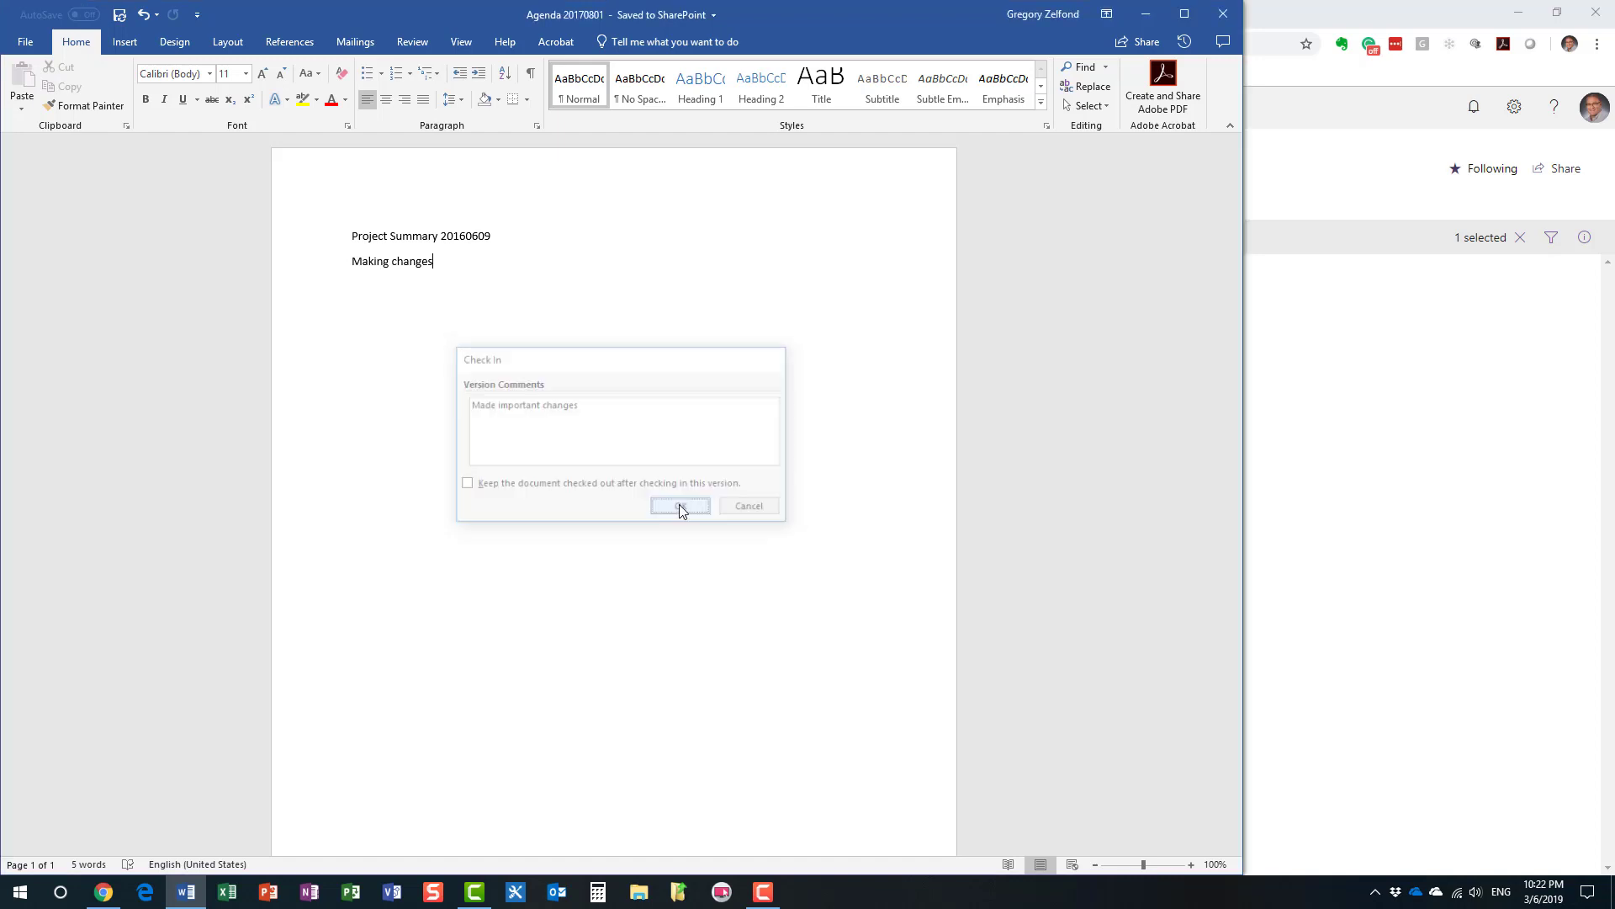
{"action": "key", "text": "alt+F4"}
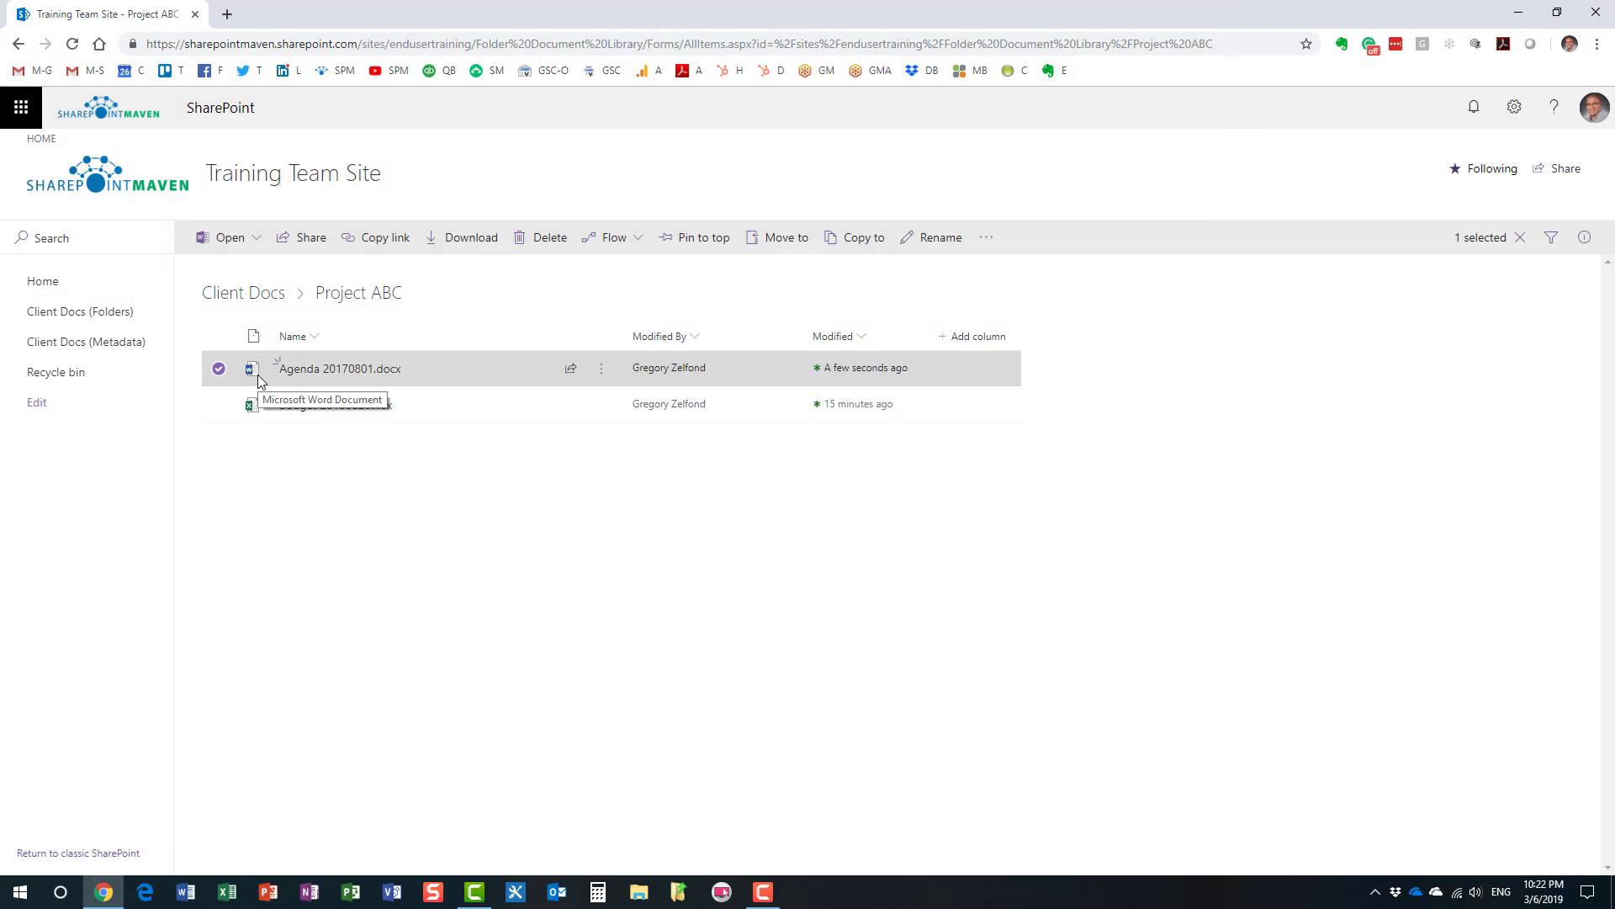
{"action": "right_click", "coordinate": [375, 370]}
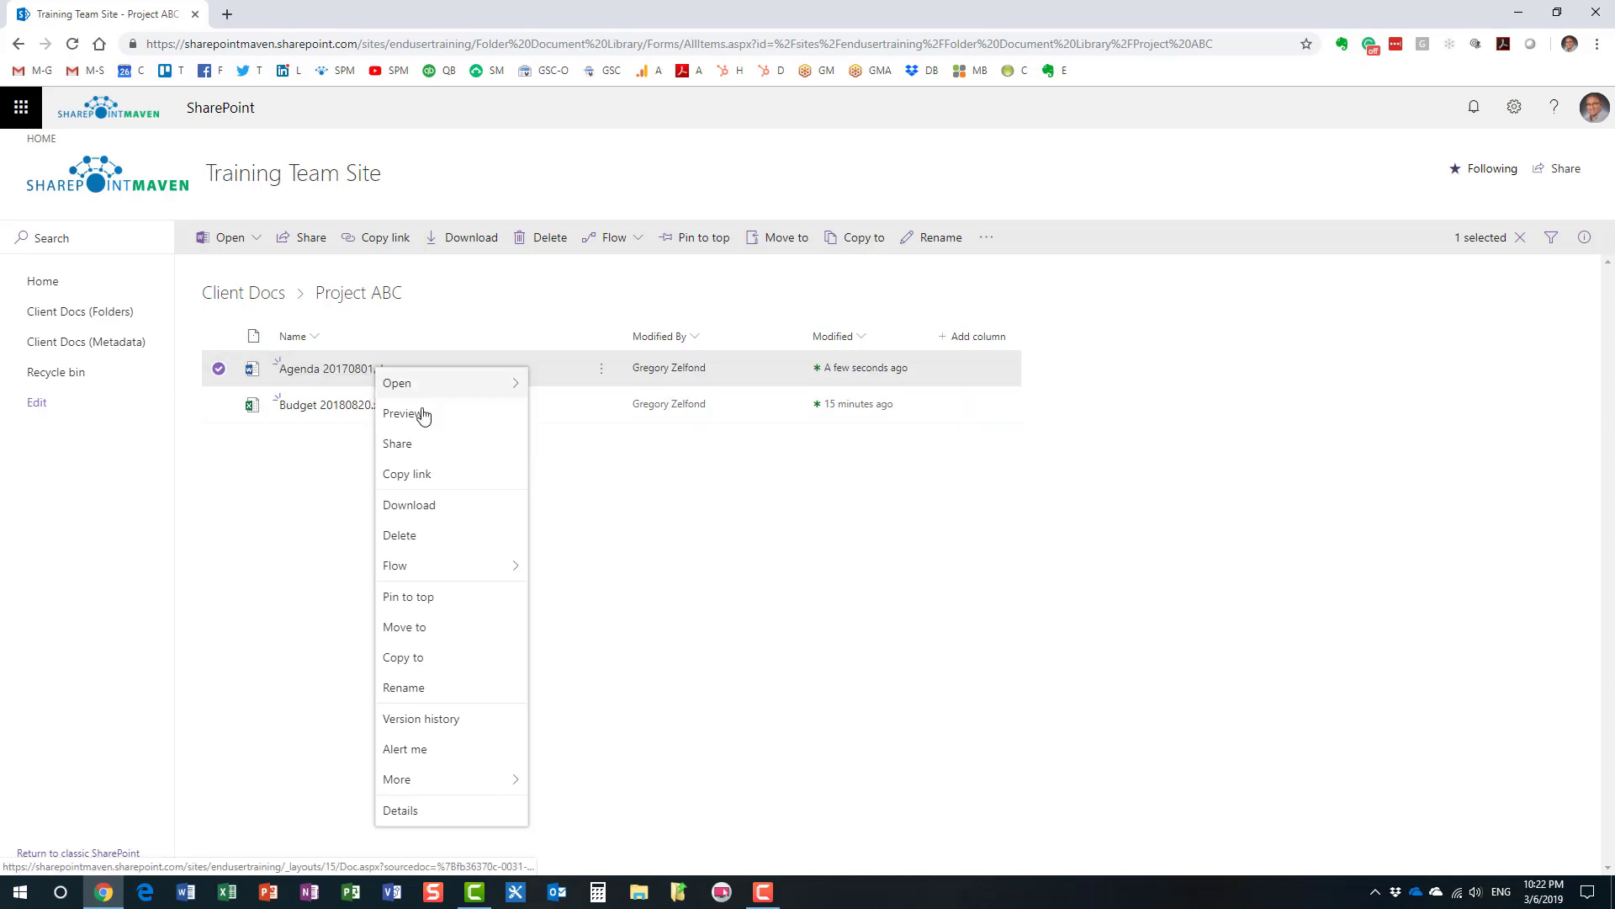
{"action": "left_click", "coordinate": [469, 723]}
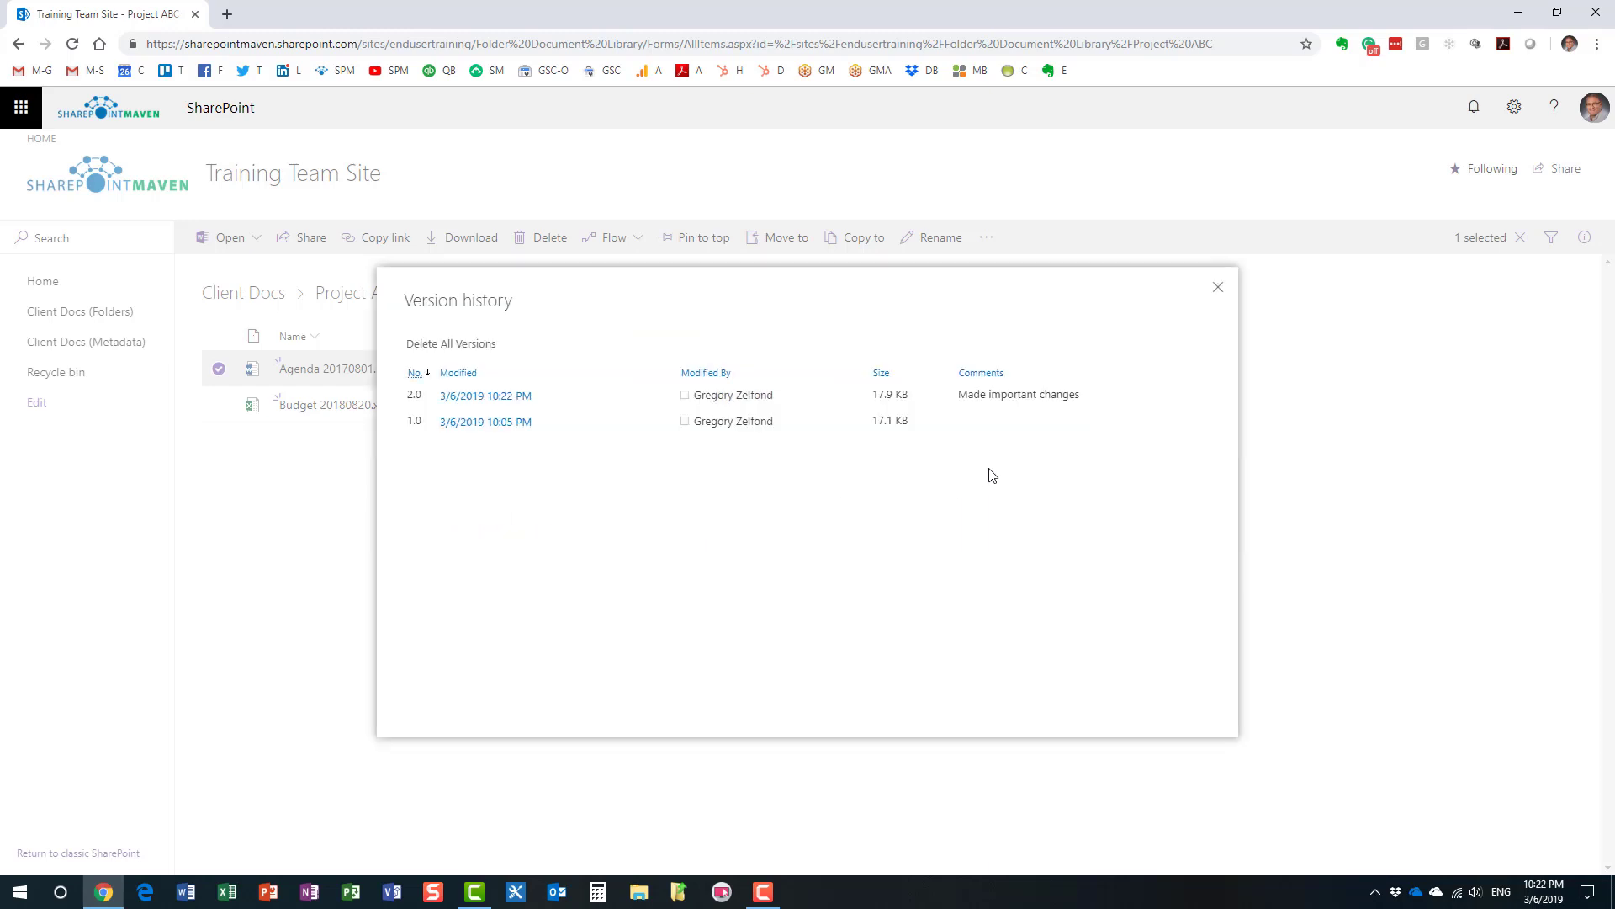
{"action": "left_click_drag", "start_coordinate": [958, 396], "coordinate": [1098, 398]}
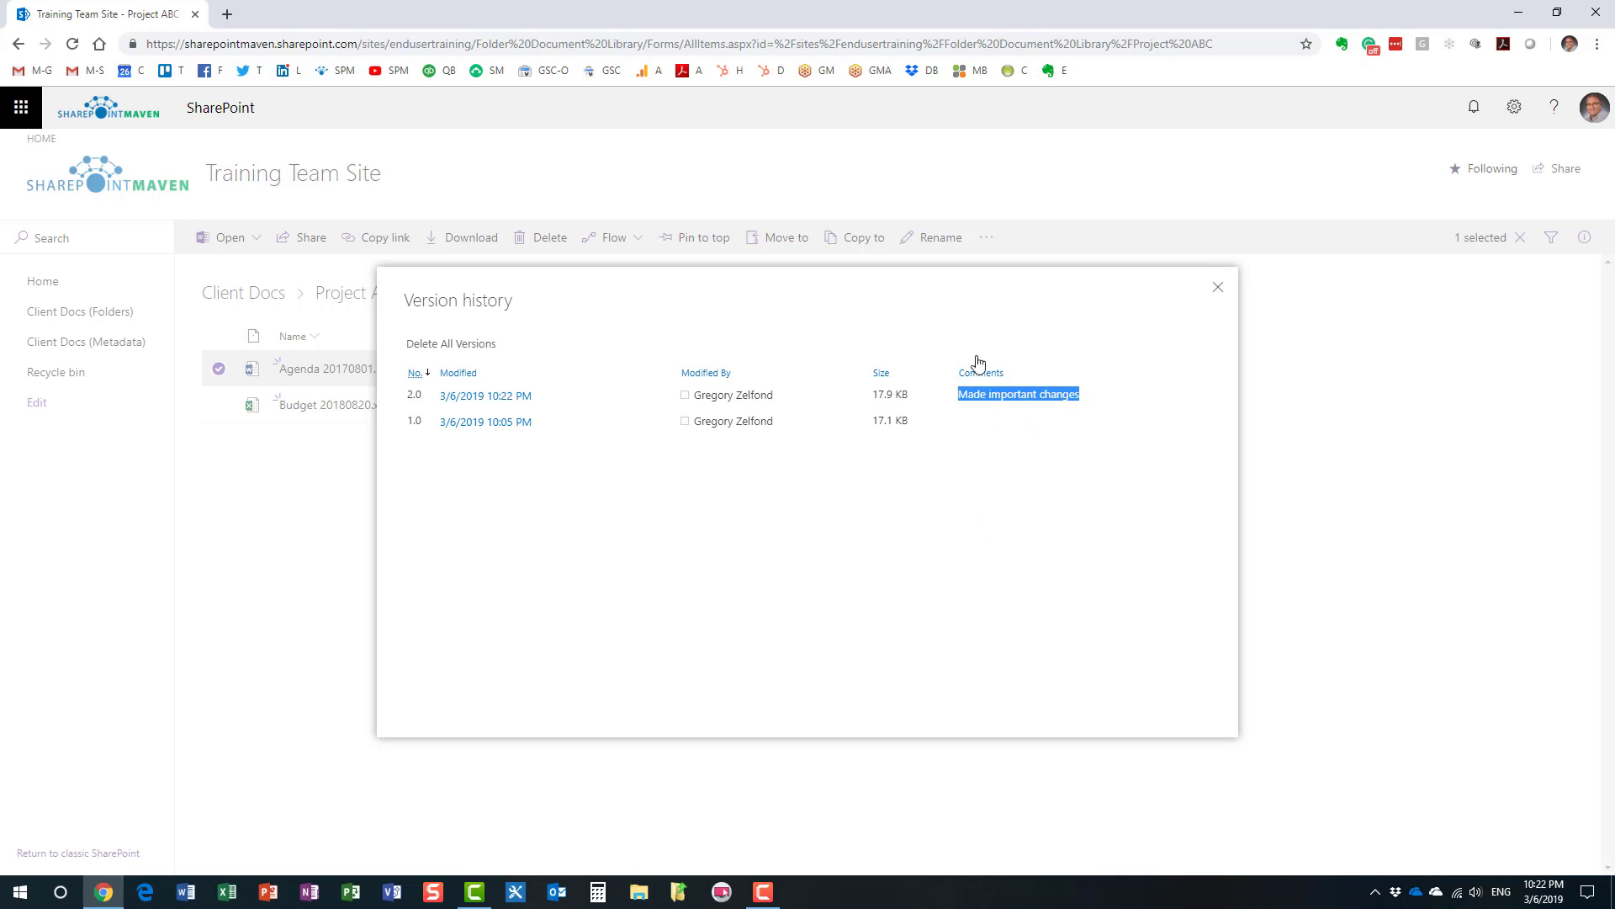
{"action": "left_click", "coordinate": [998, 399]}
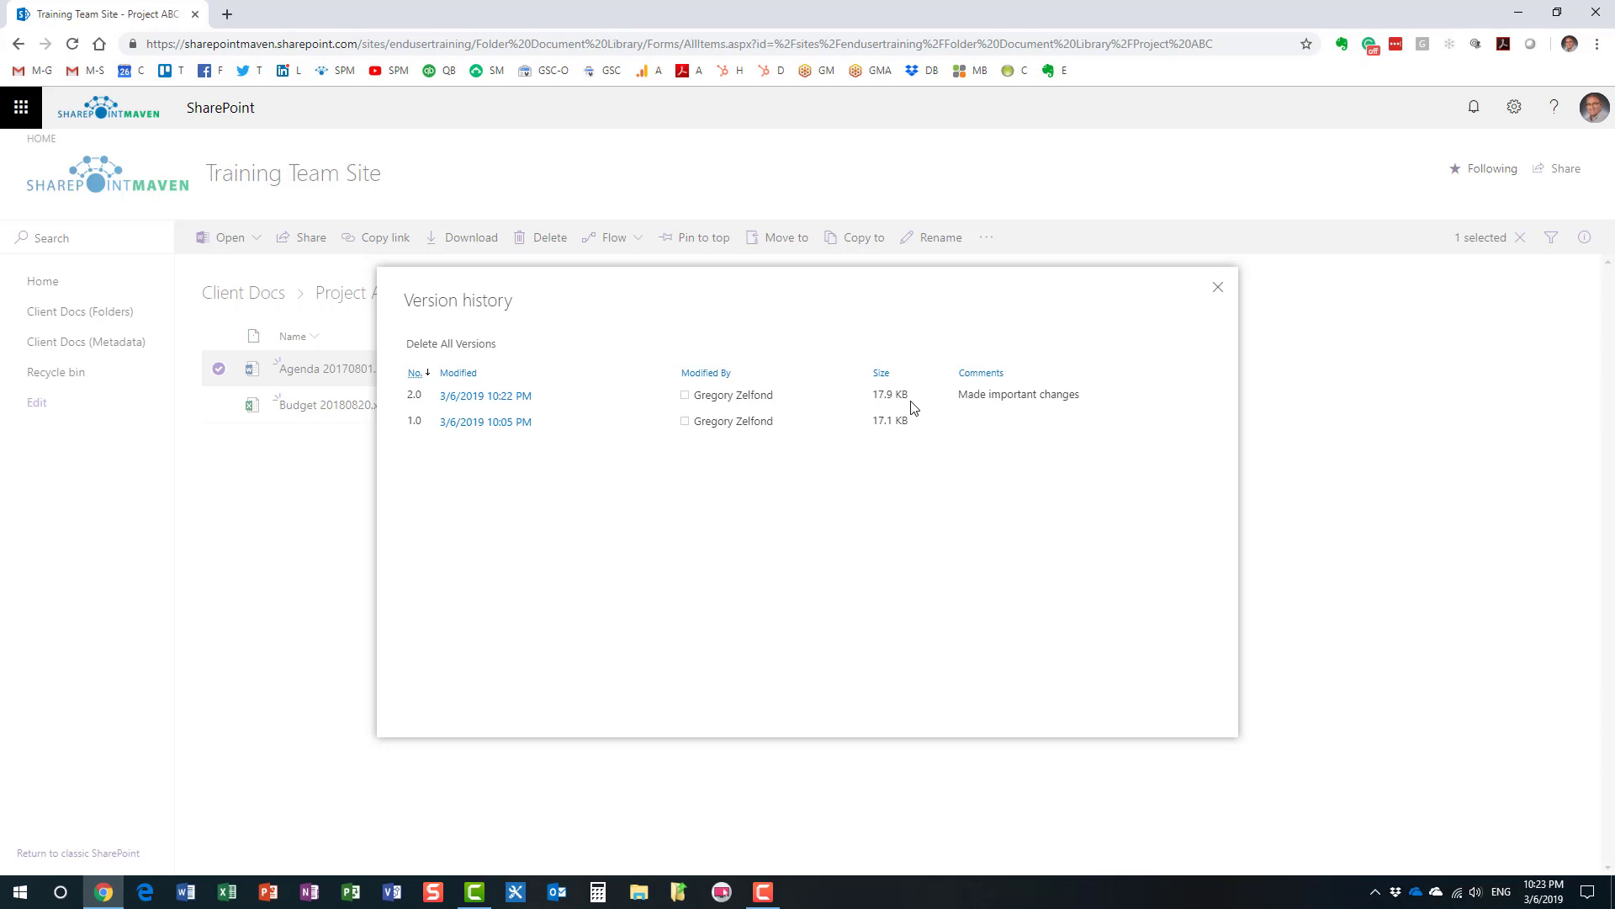
{"action": "left_click", "coordinate": [1218, 292]}
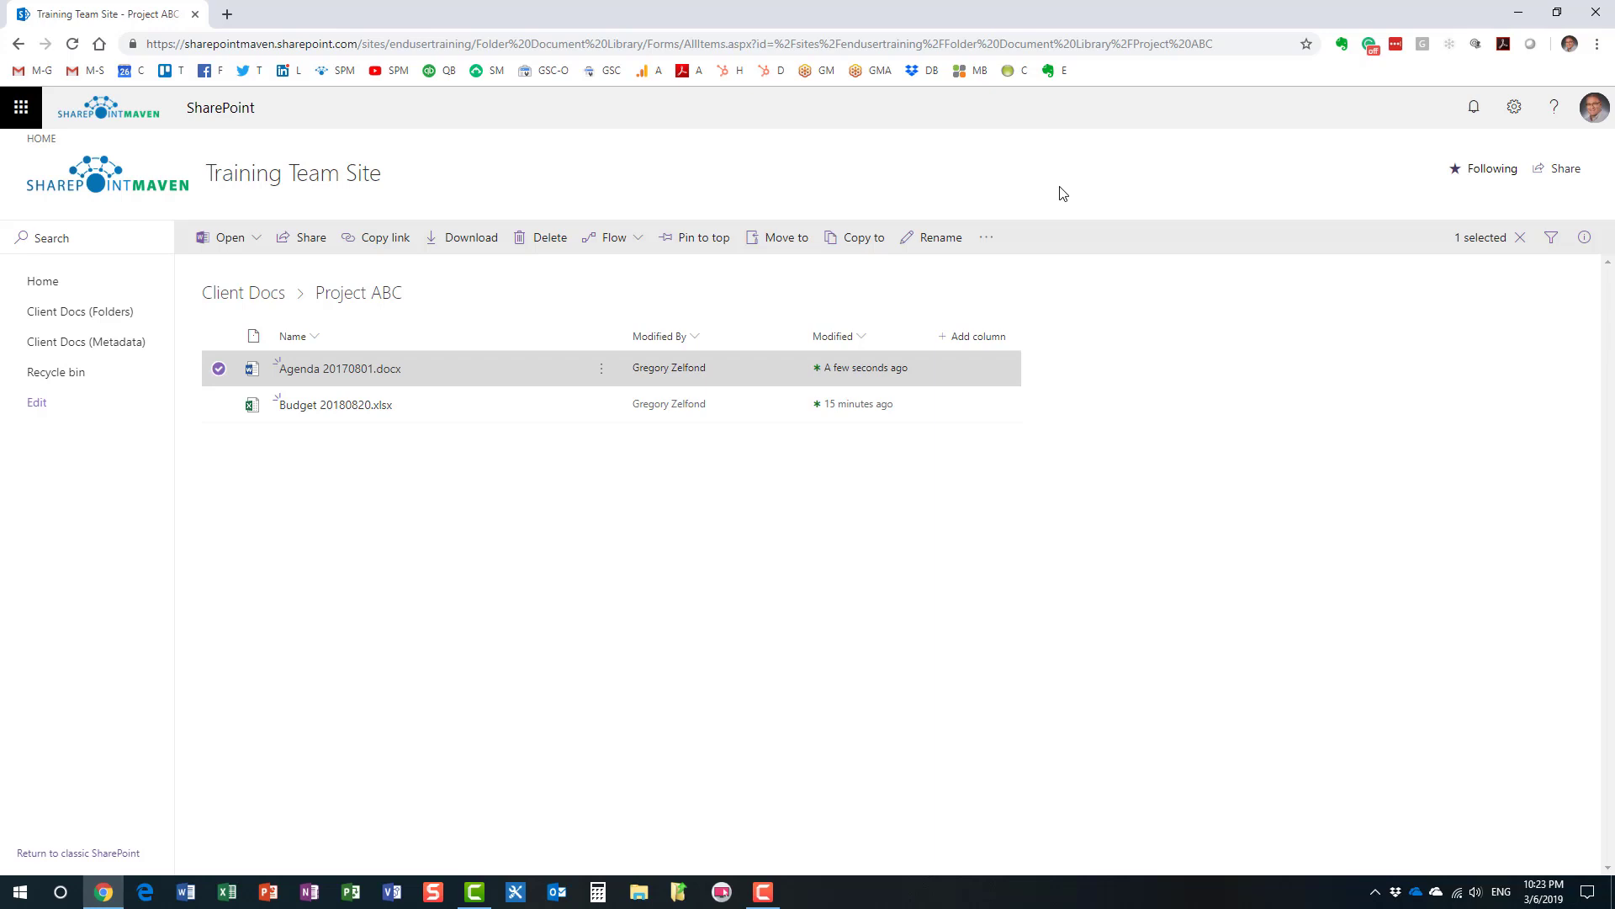
{"action": "right_click", "coordinate": [375, 374]}
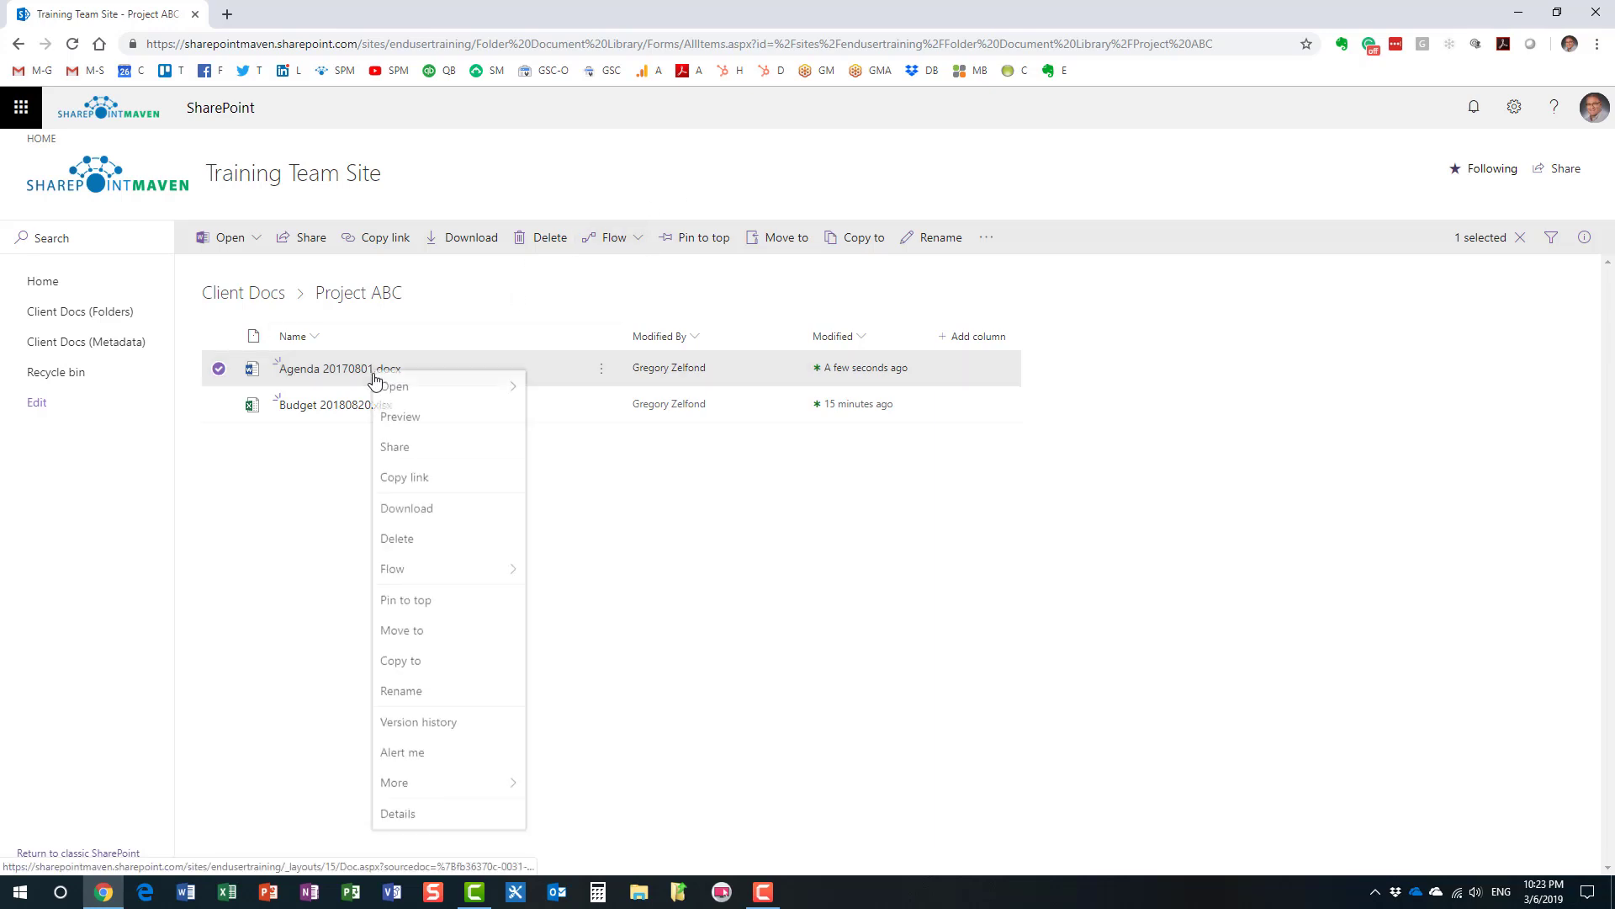
{"action": "left_click", "coordinate": [469, 728]}
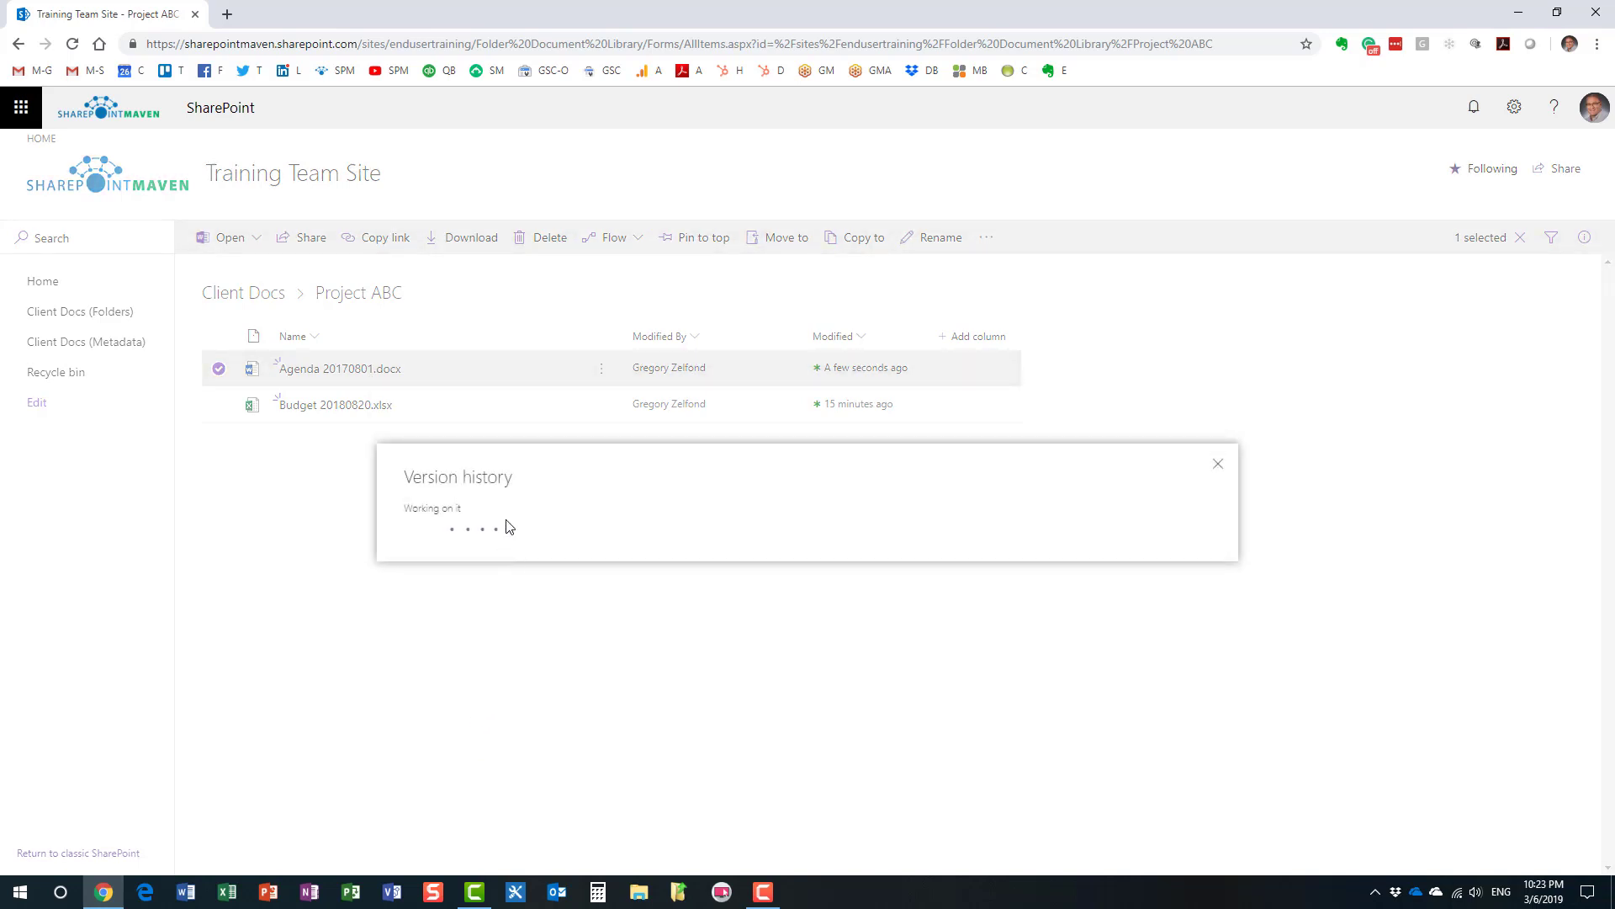
{"action": "left_click", "coordinate": [546, 423]}
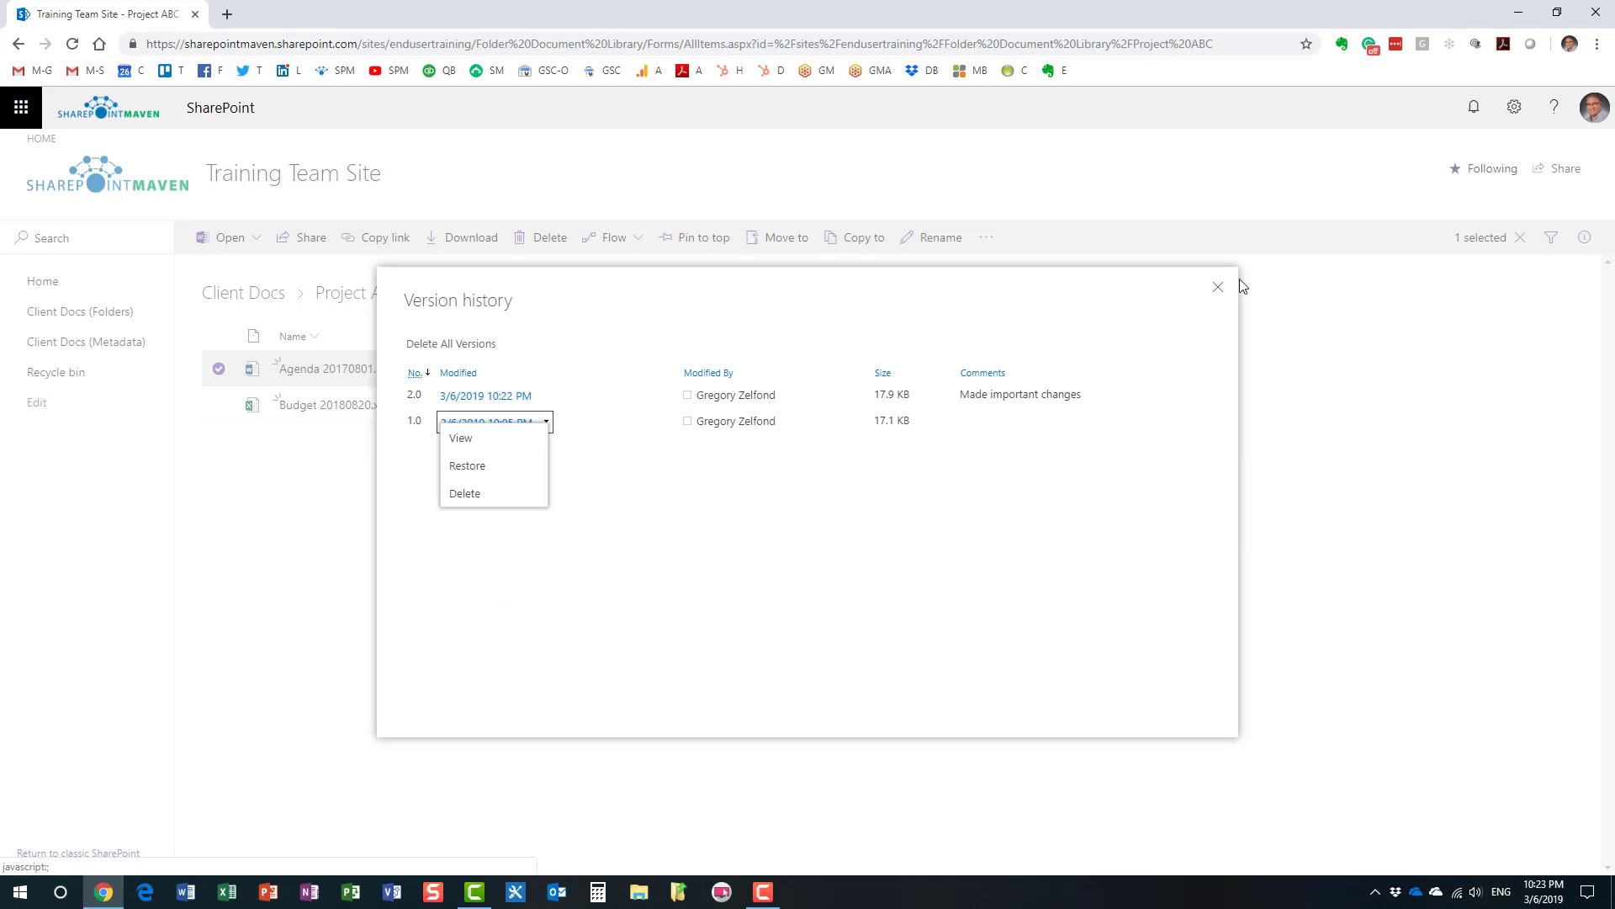
{"action": "left_click", "coordinate": [1219, 291]}
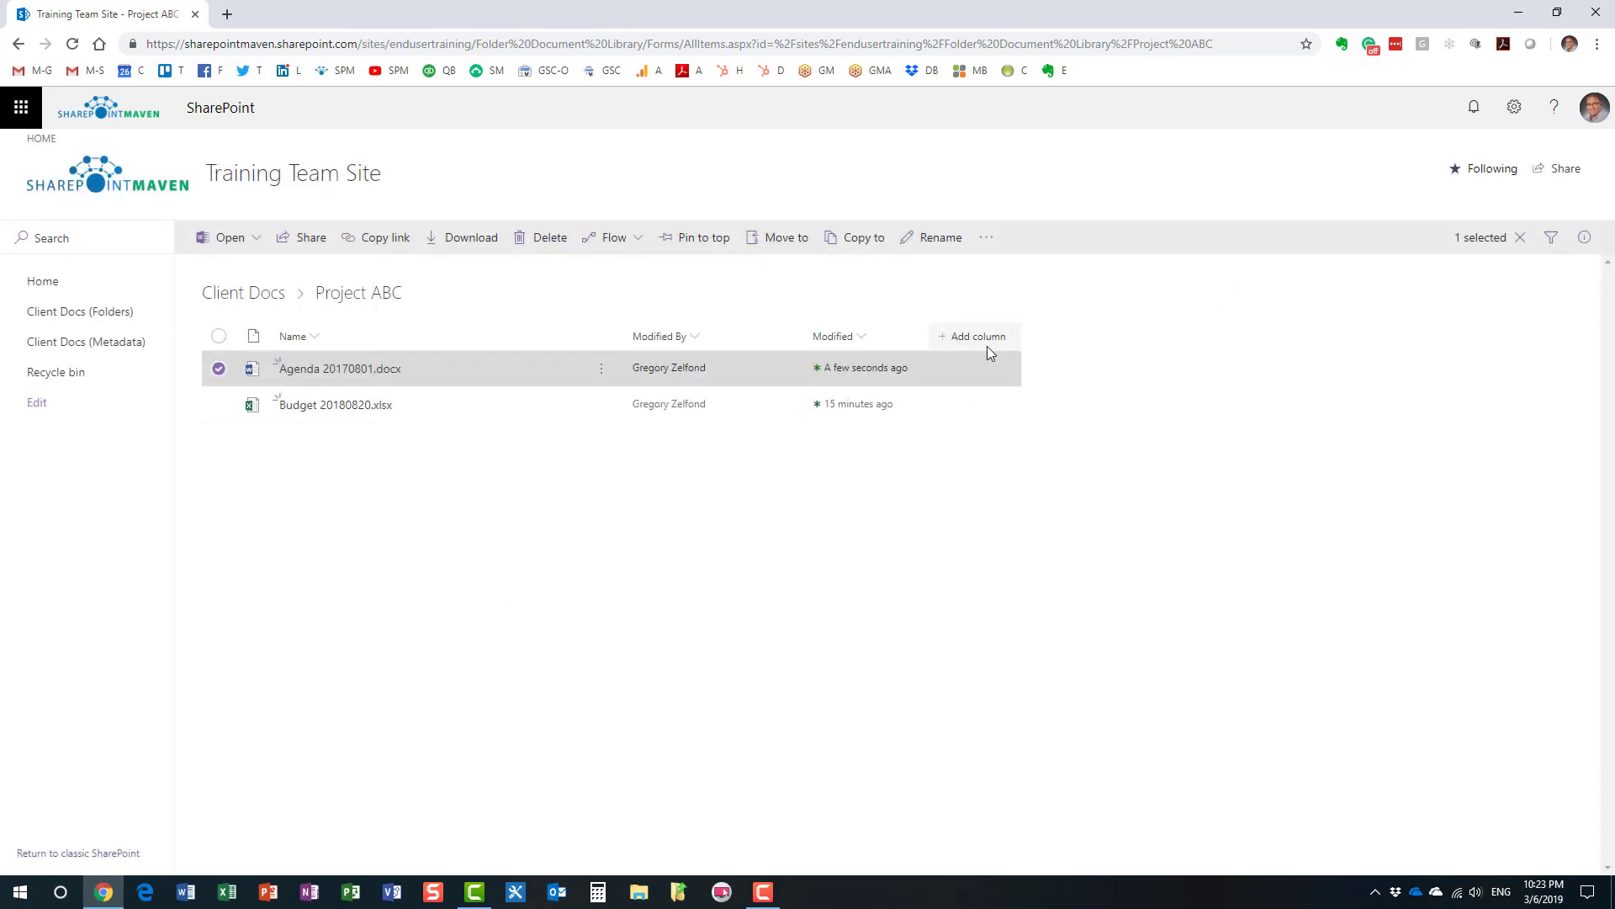